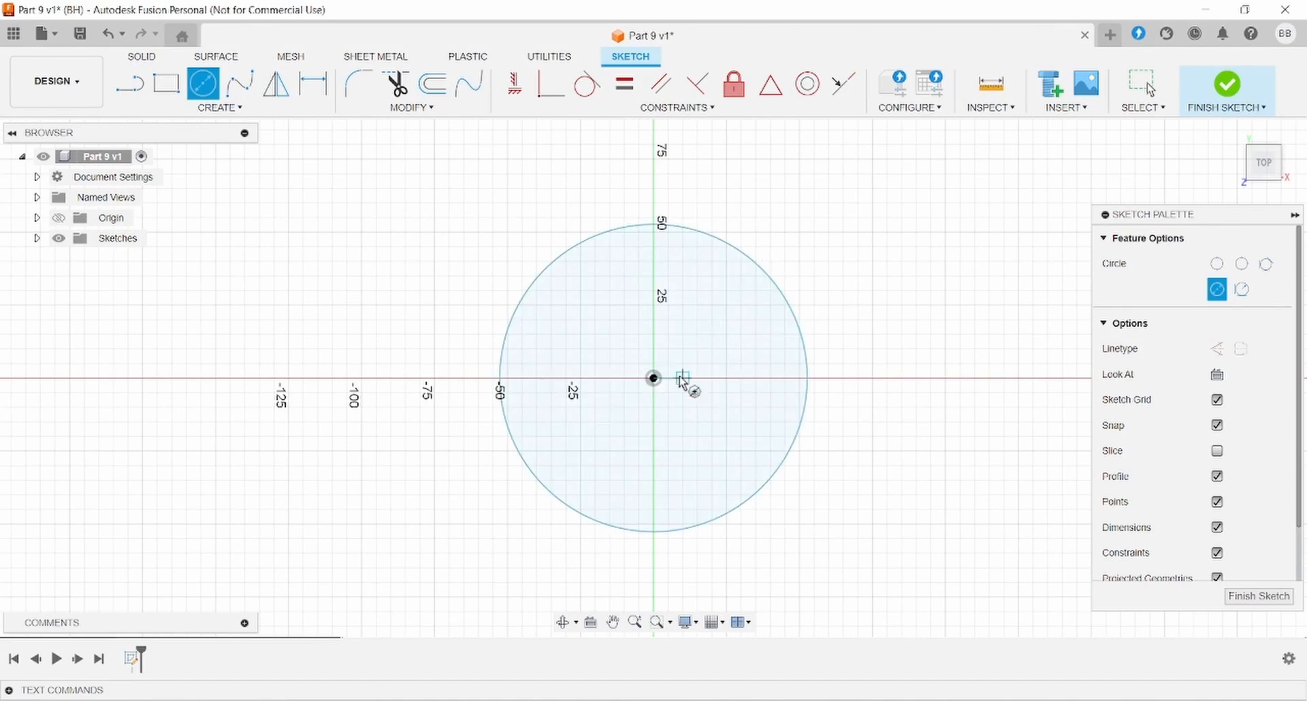
# Draw a second circle about 85 mm in diameter centred on the origin, inside the existing circle
pyautogui.click(654, 378)
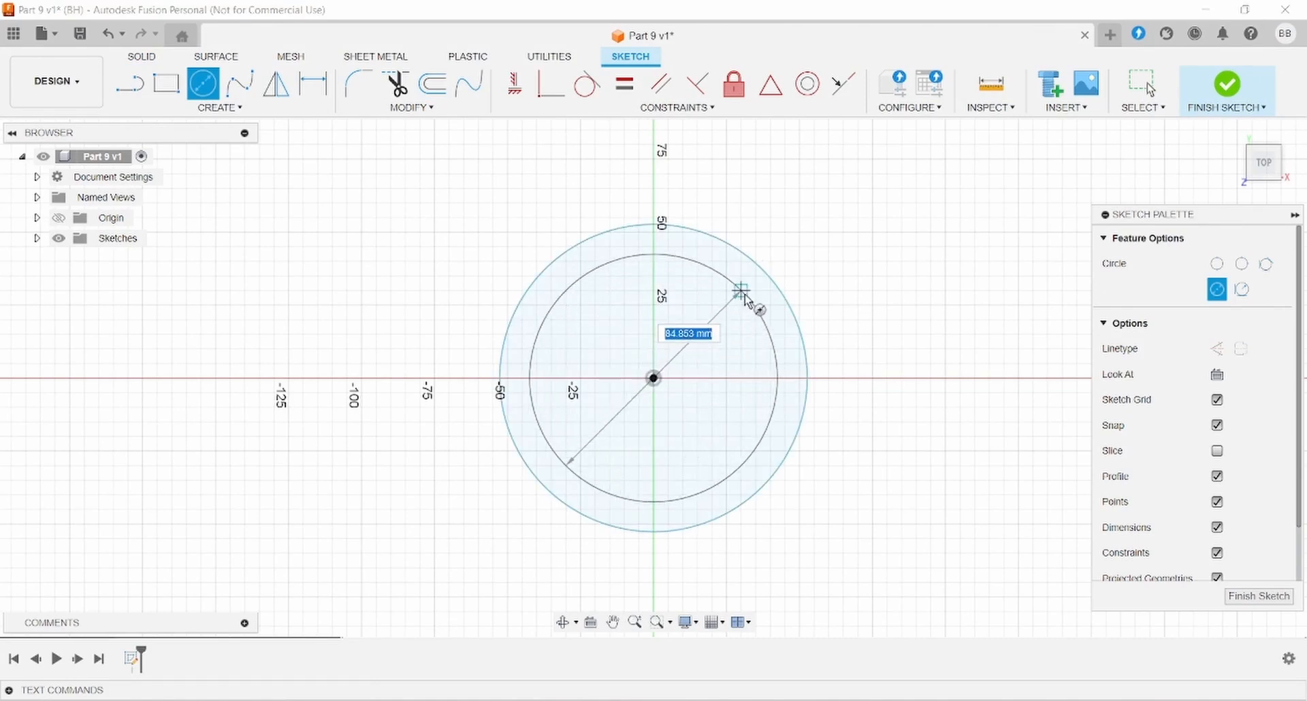
pyautogui.click(747, 298)
pyautogui.press('Escape')
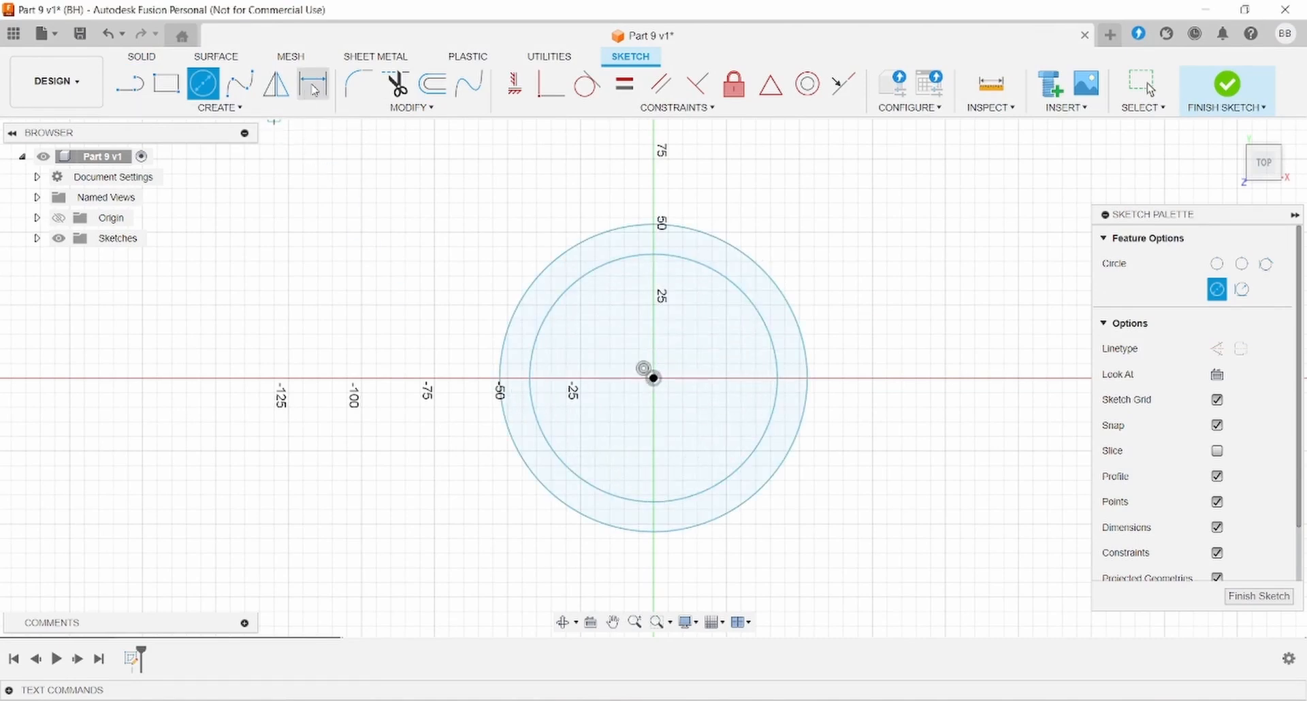
# Check the reference drawing and dimension the inner circle's diameter at 25 mm
pyautogui.hotkey('alt', 'Tab')
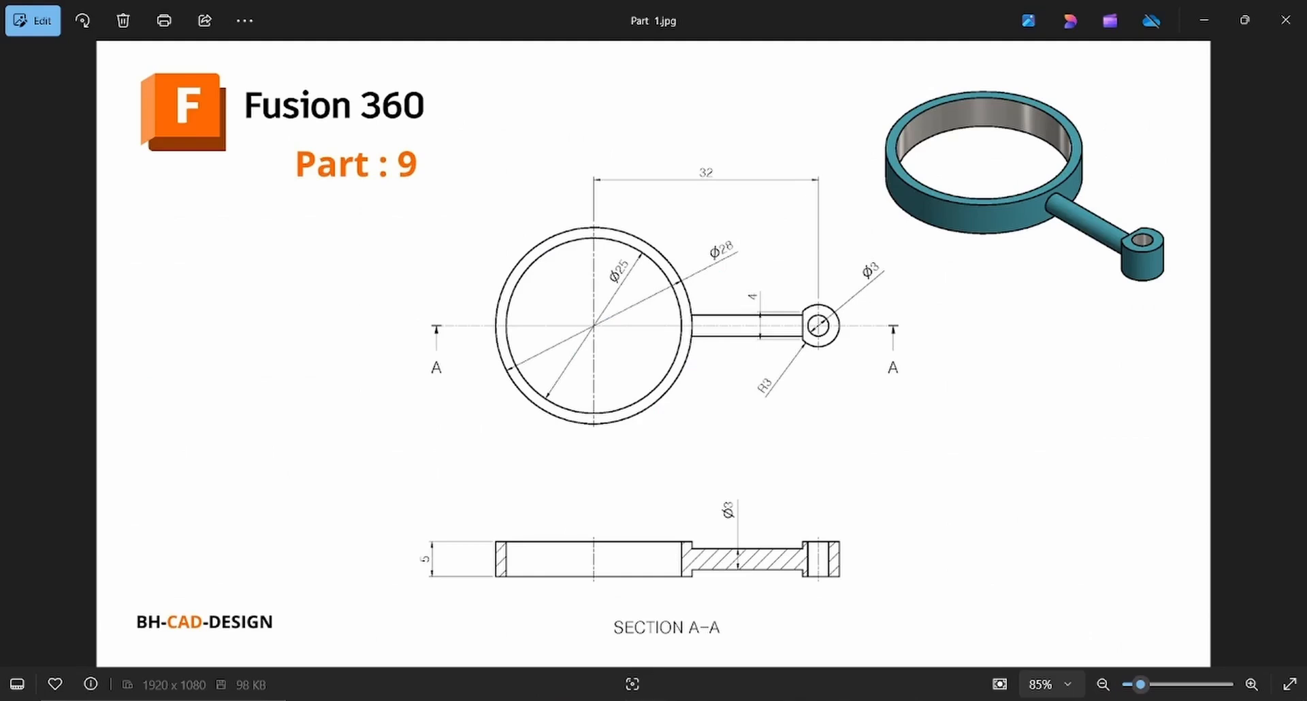
pyautogui.hotkey('alt', 'Tab')
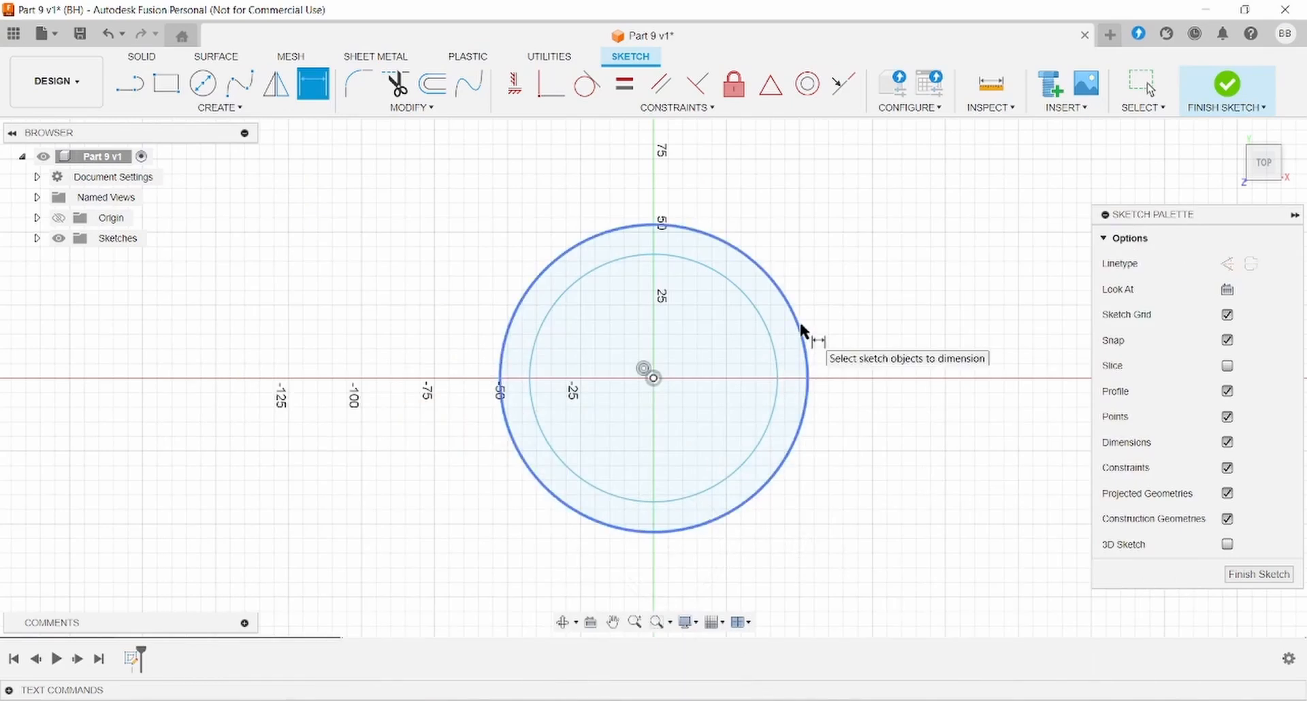
pyautogui.click(768, 345)
pyautogui.click(853, 247)
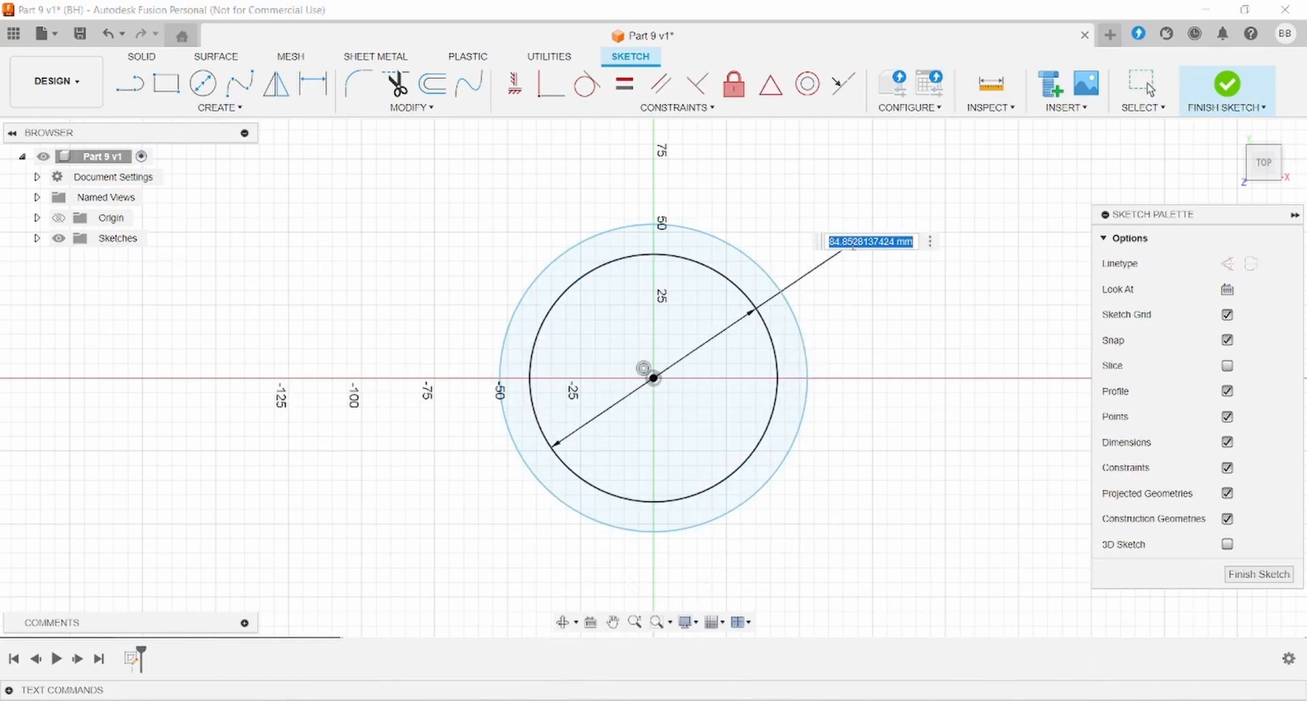
pyautogui.write('25')
pyautogui.press('Return')
# Dimension the outer circle's diameter at 28 mm
pyautogui.click(783, 294)
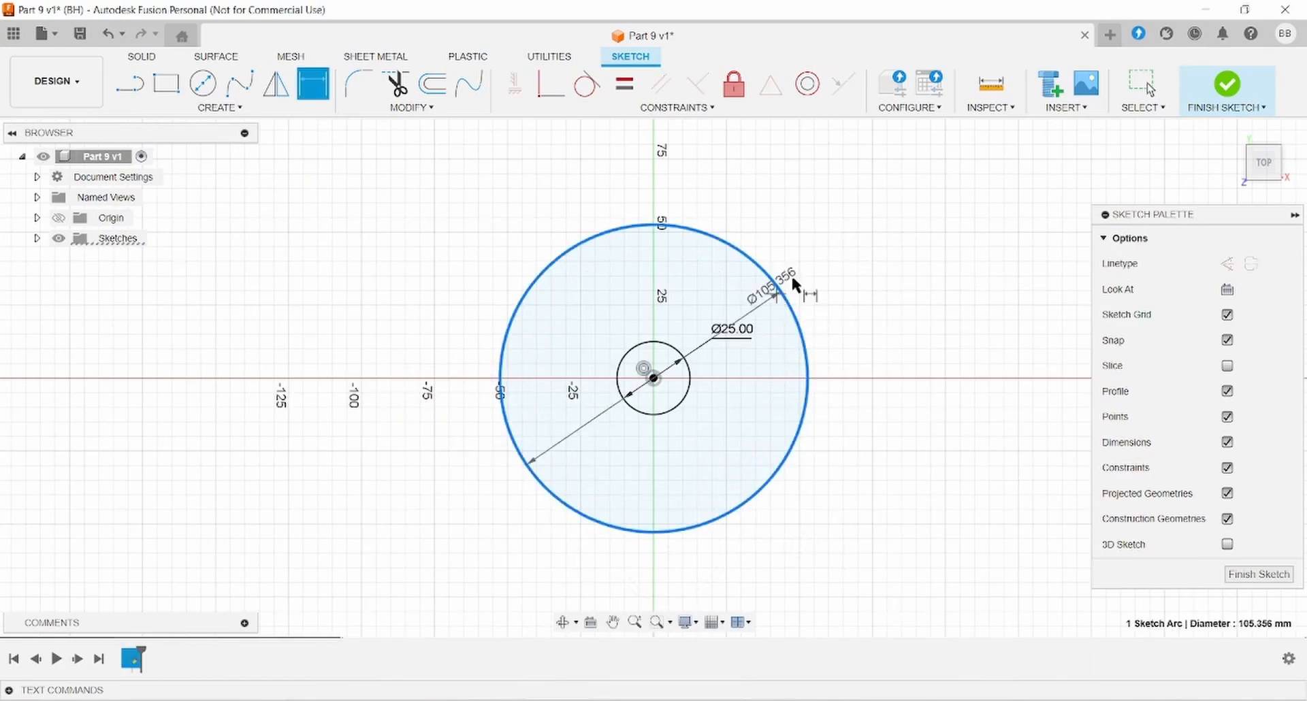
pyautogui.click(843, 232)
pyautogui.write('28')
pyautogui.press('Return')
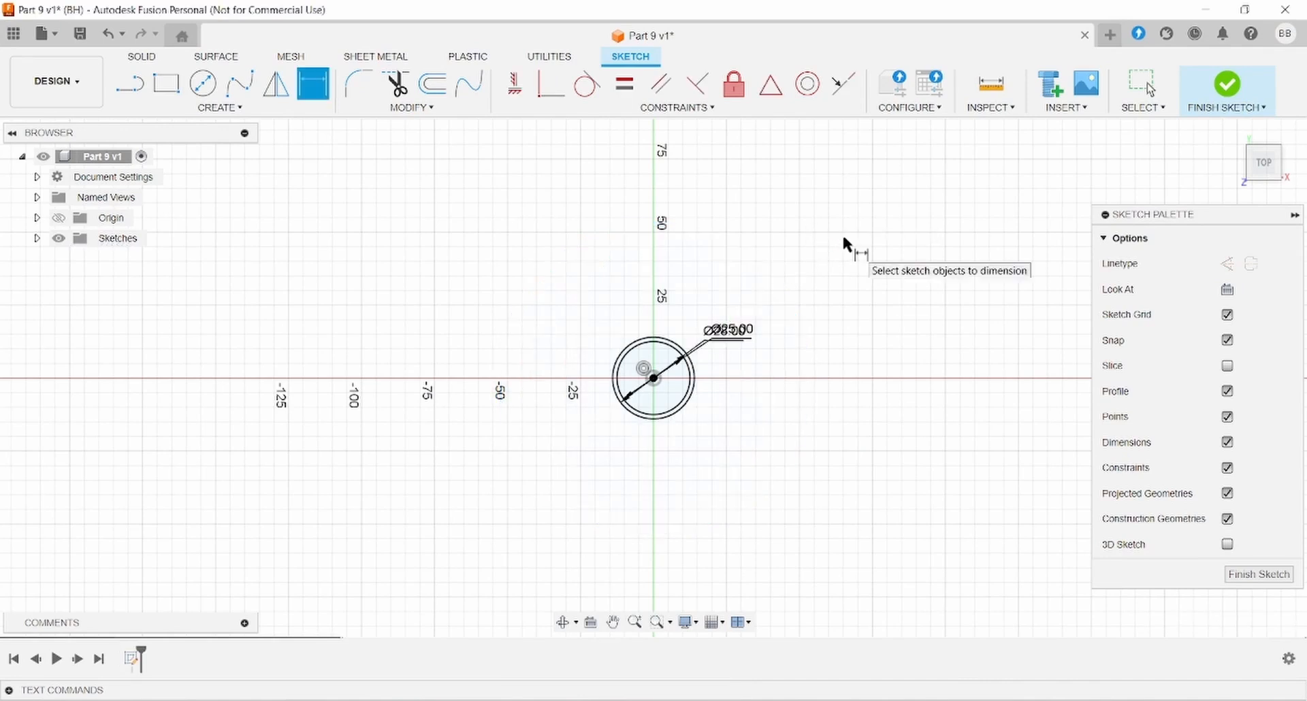
# Draw two small concentric circles on the horizontal axis about 39 mm right of the origin, the outer one about 5.8 mm in diameter
pyautogui.scroll(8, 726, 378)
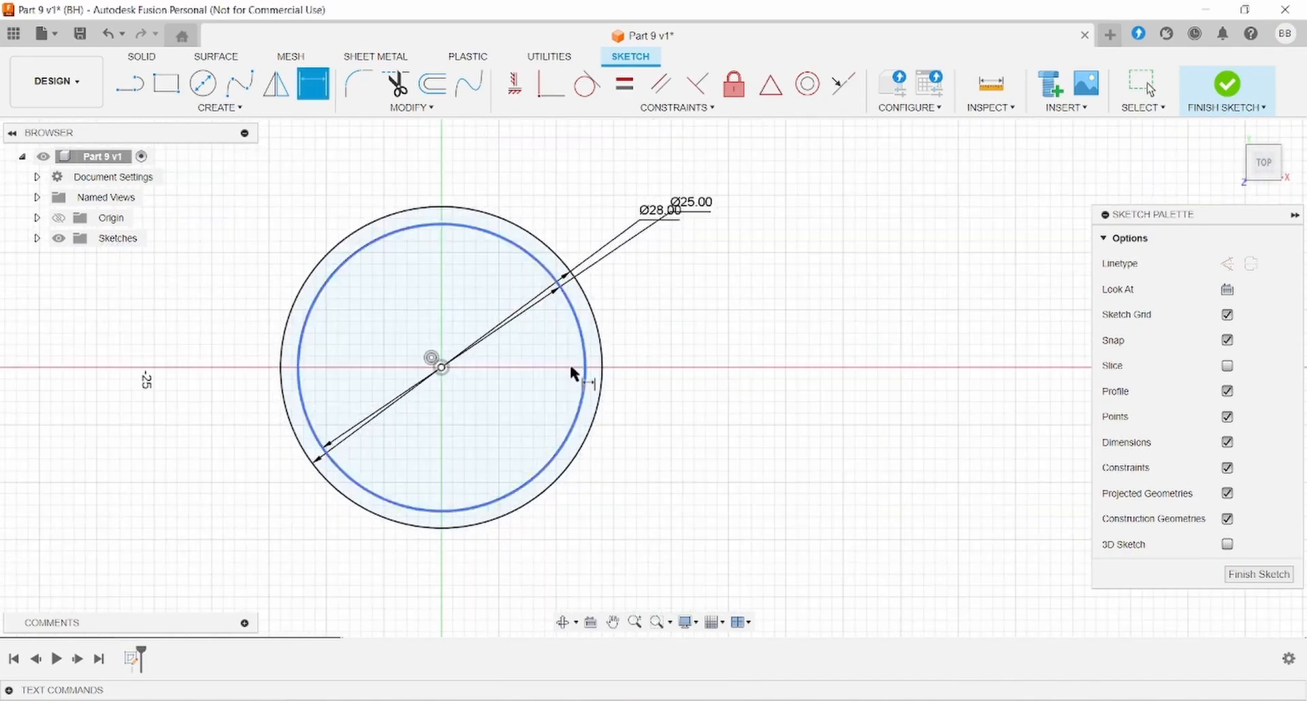
pyautogui.click(210, 94)
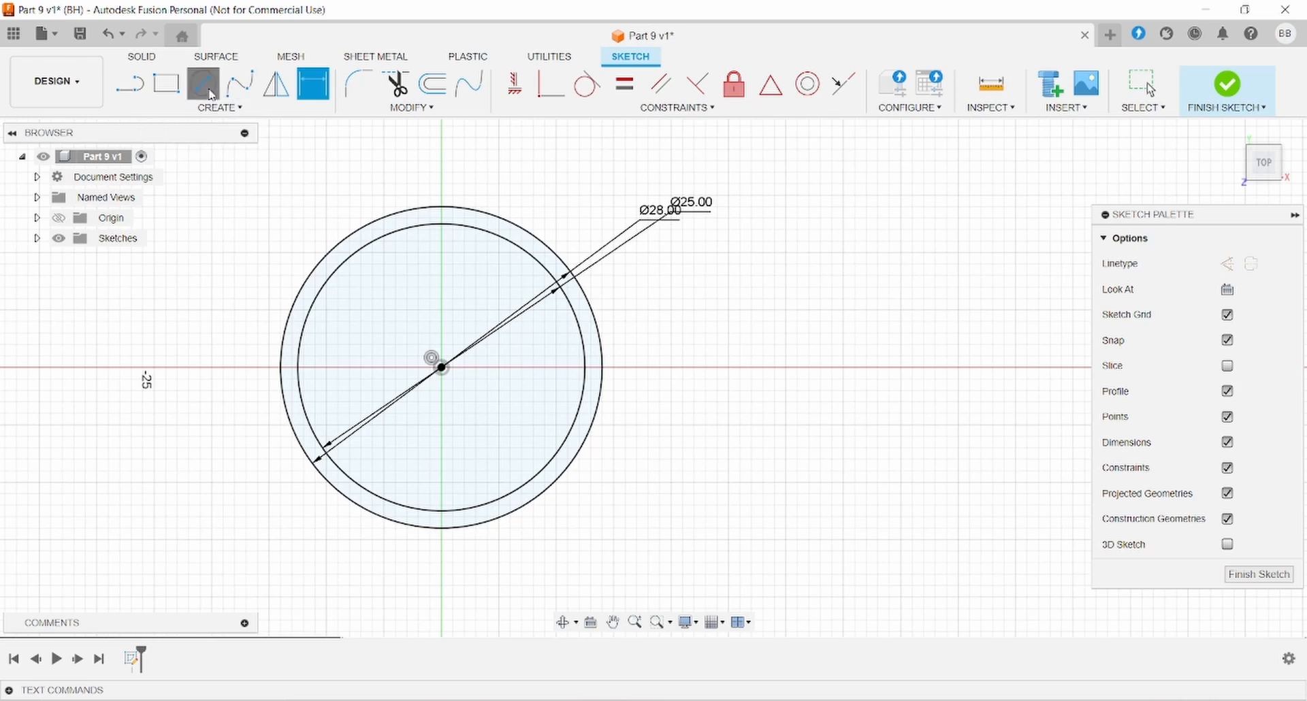
pyautogui.click(889, 367)
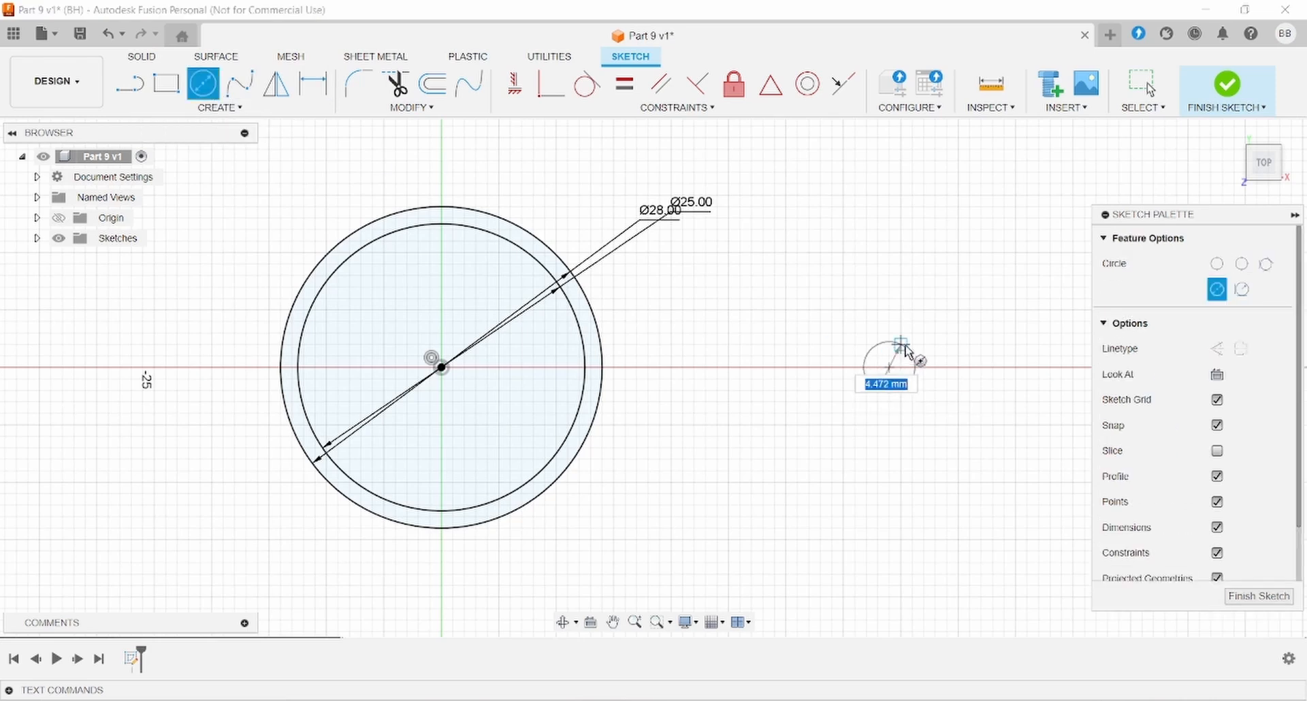
pyautogui.hotkey('alt', 'Tab')
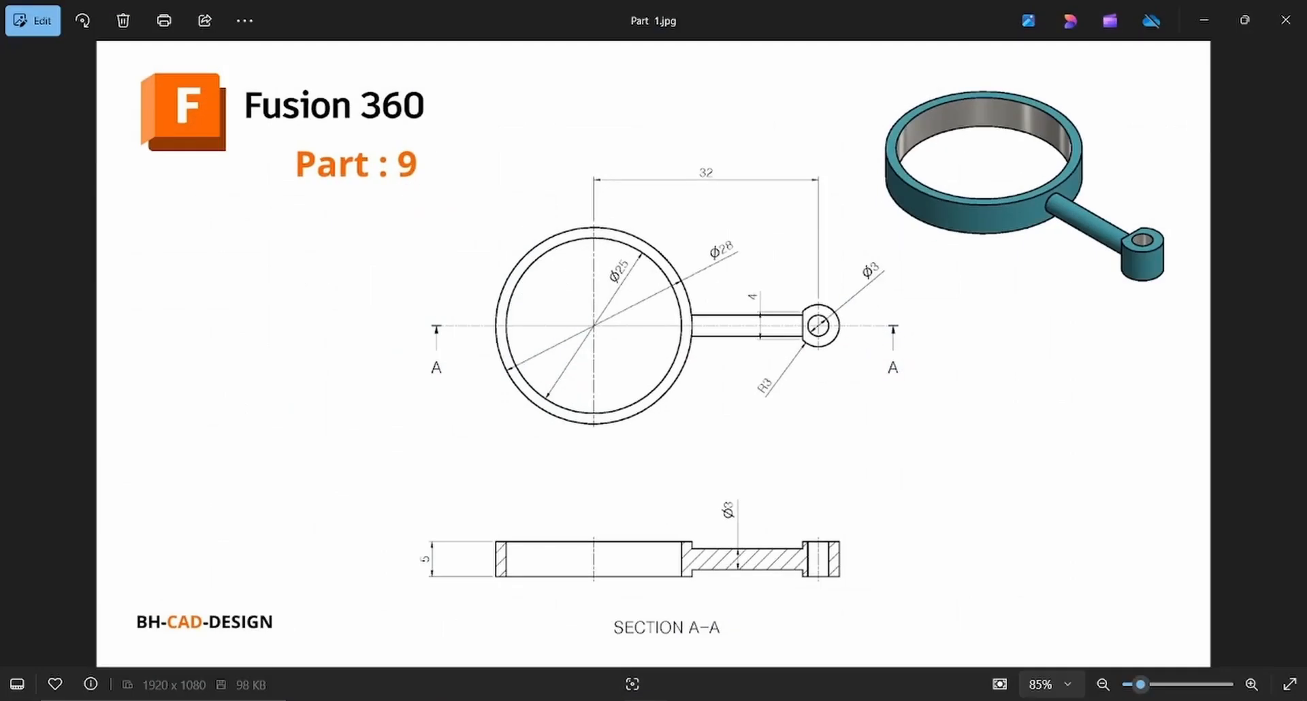
pyautogui.hotkey('alt', 'Tab')
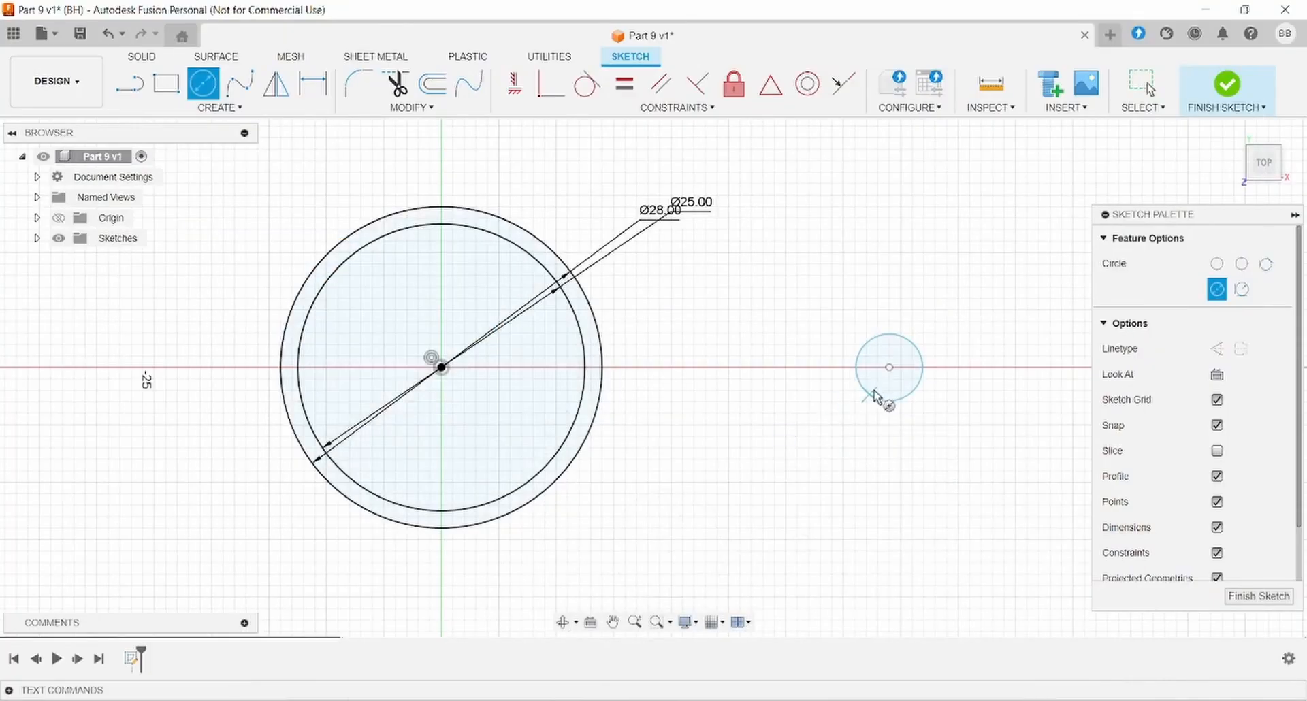
pyautogui.click(907, 362)
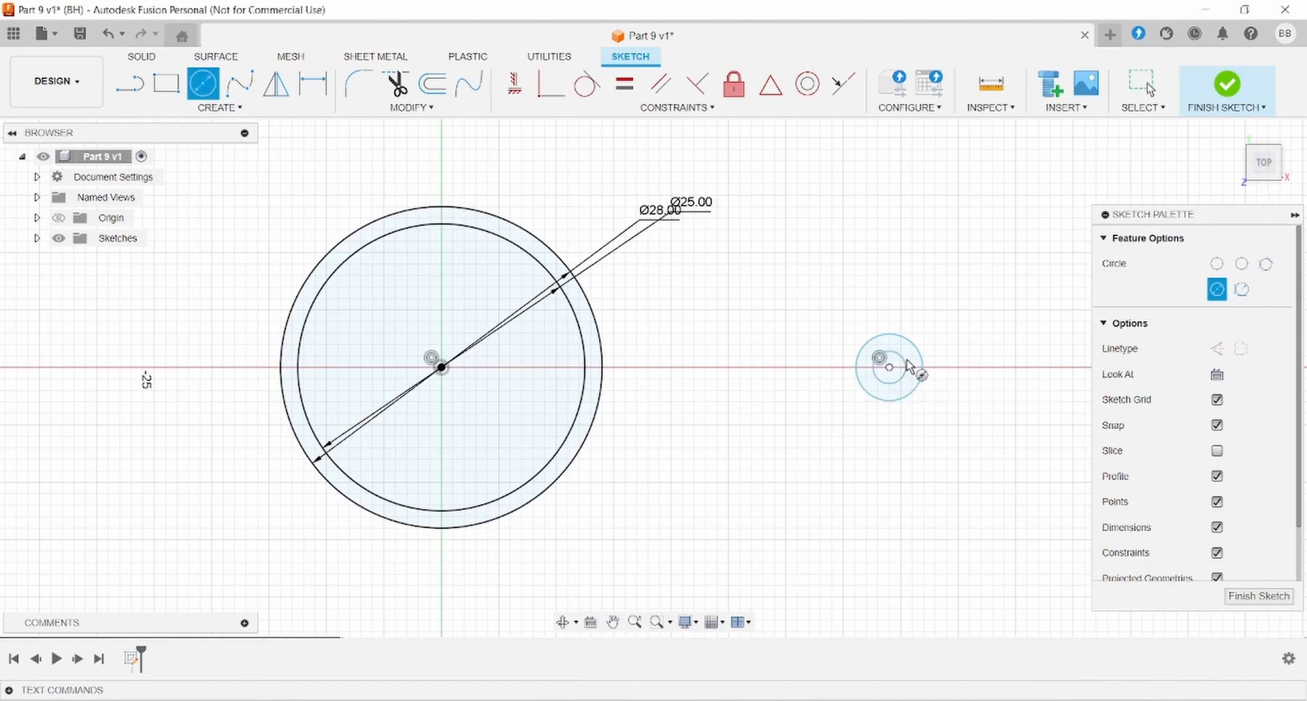
# Draw a vertical line about 3.5 mm long across the left side of the small outer circle and trim the arc beyond it
pyautogui.click(130, 83)
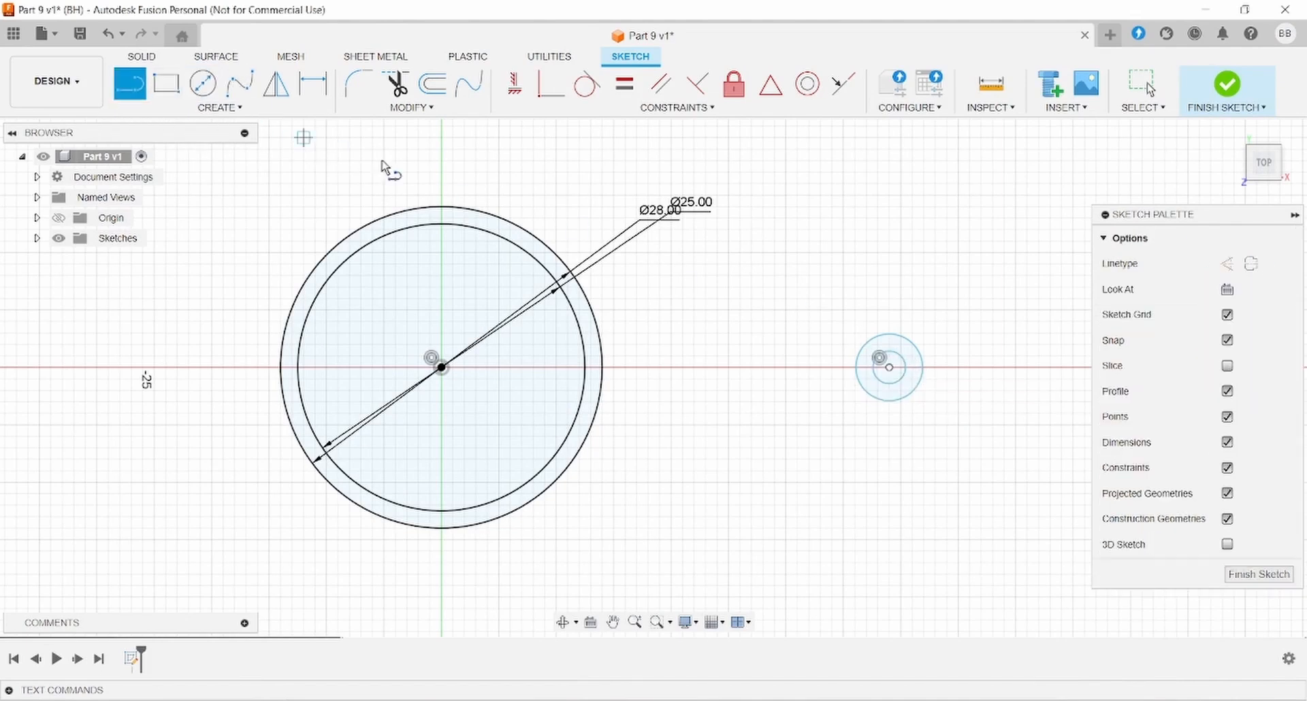
pyautogui.scroll(2, 892, 365)
pyautogui.scroll(2, 850, 353)
pyautogui.click(843, 342)
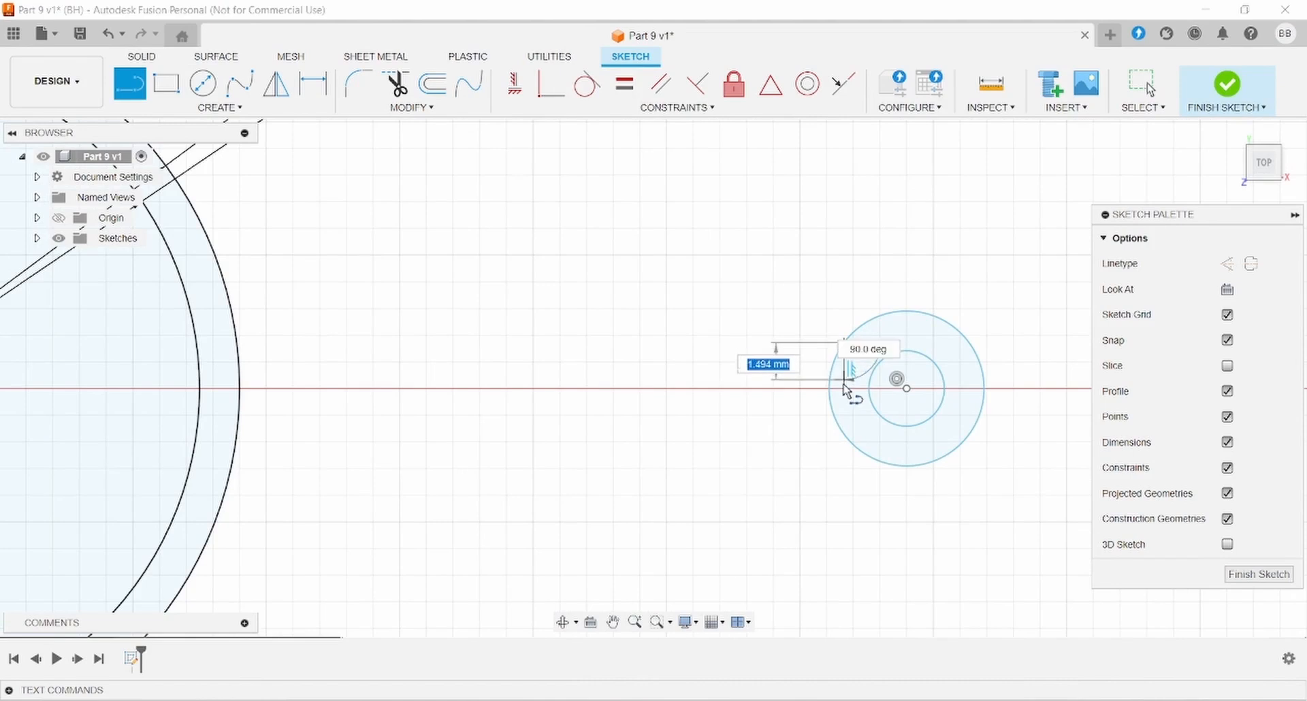
pyautogui.click(844, 434)
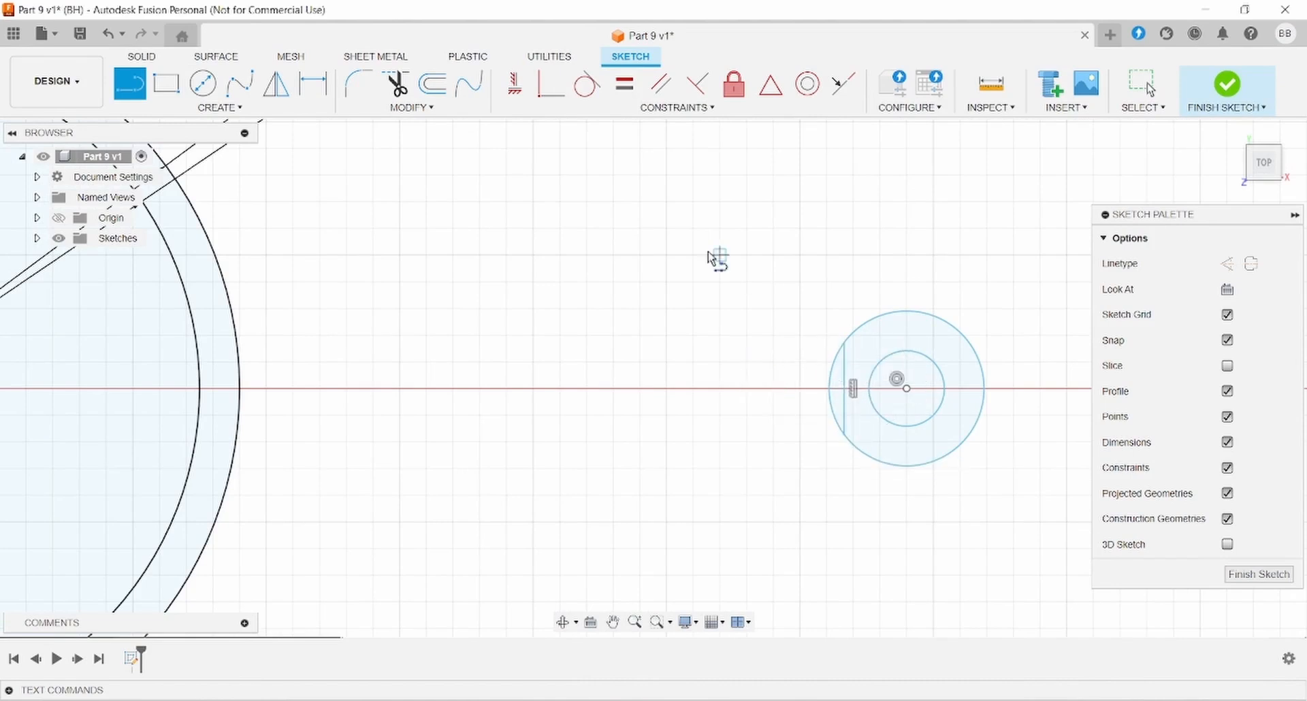
pyautogui.click(395, 83)
pyautogui.click(832, 378)
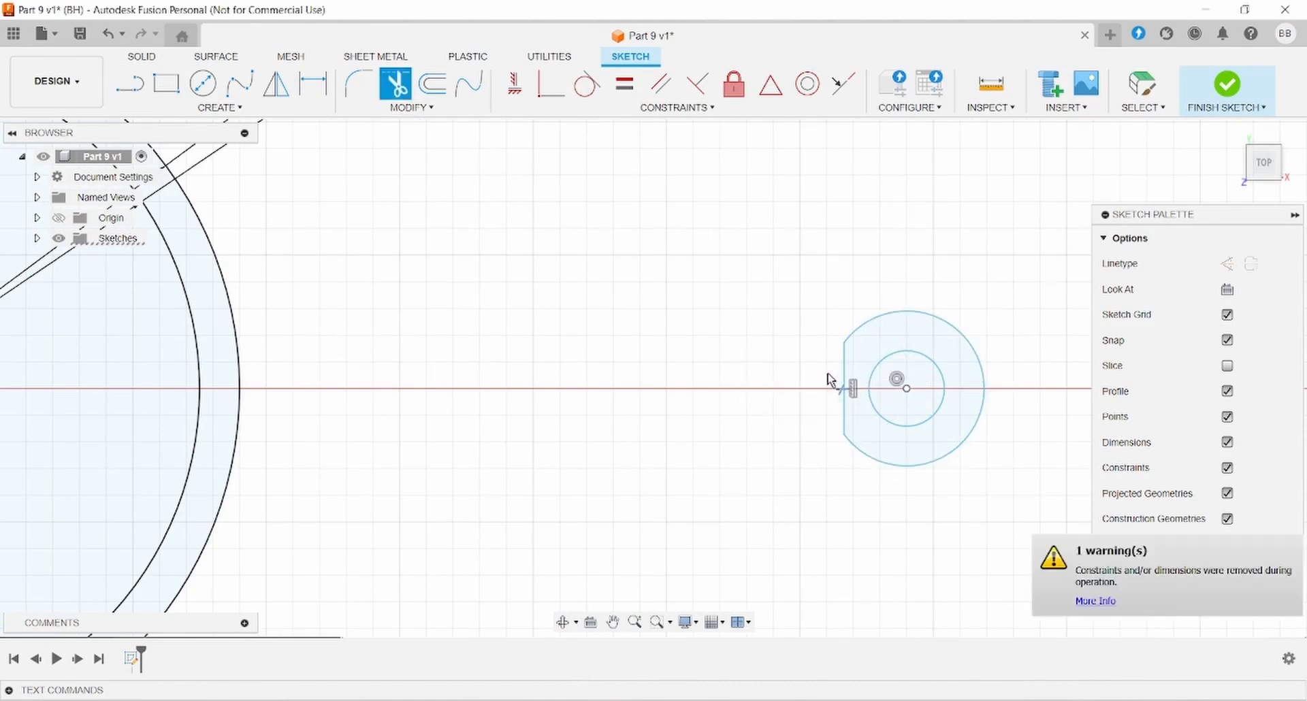
# Check the reference drawing and dimension the small inner circle's diameter at 3 mm
pyautogui.scroll(-2, 839, 398)
pyautogui.hotkey('alt', 'Tab')
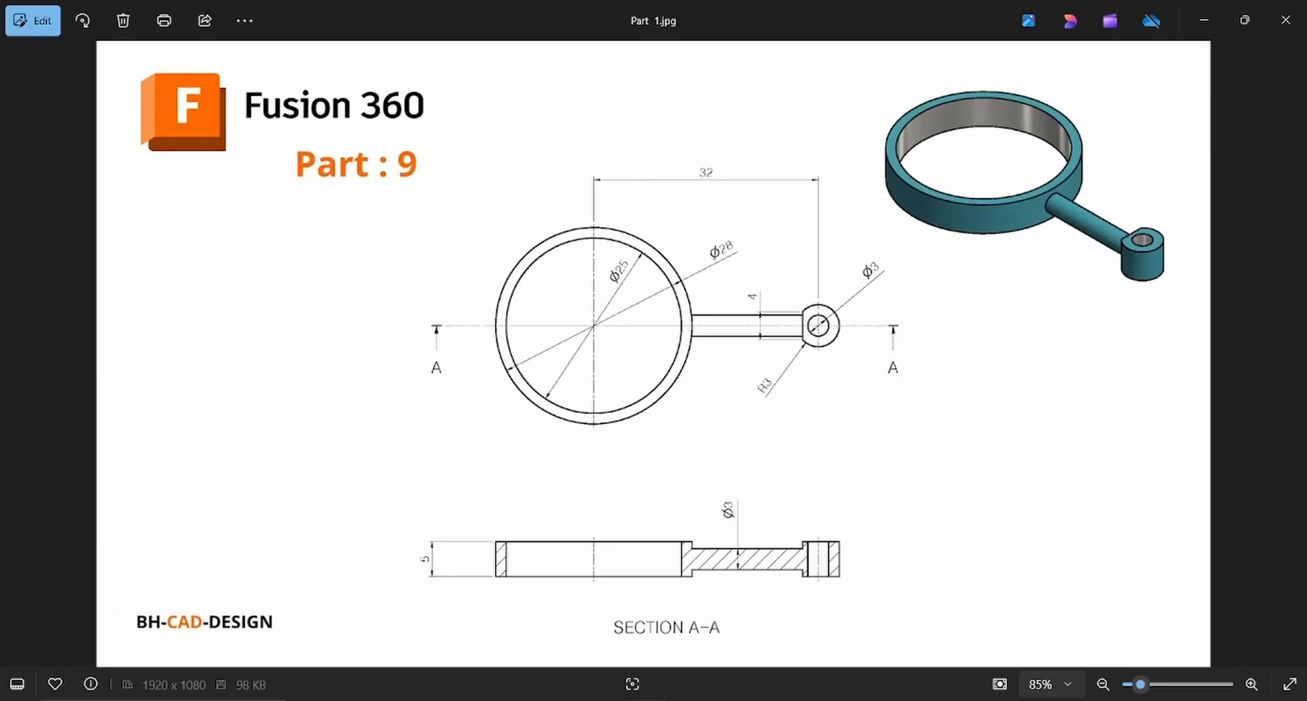
pyautogui.hotkey('alt', 'Tab')
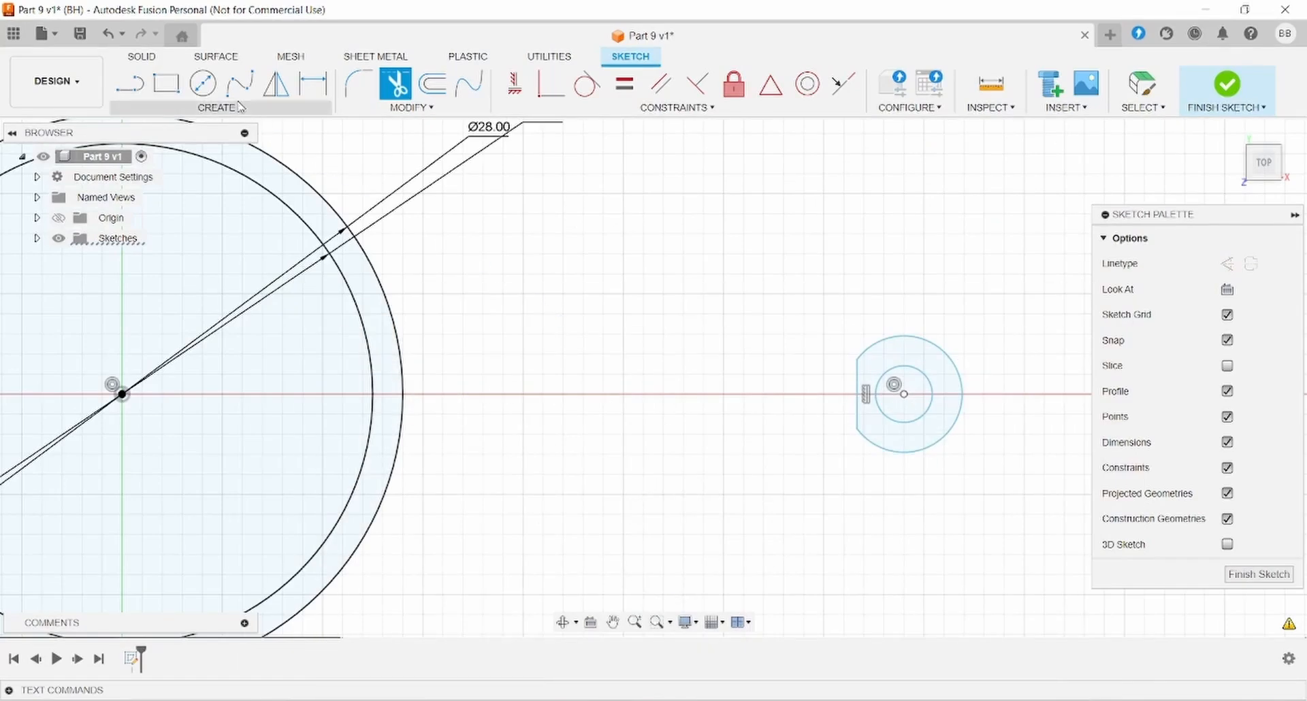
pyautogui.click(314, 84)
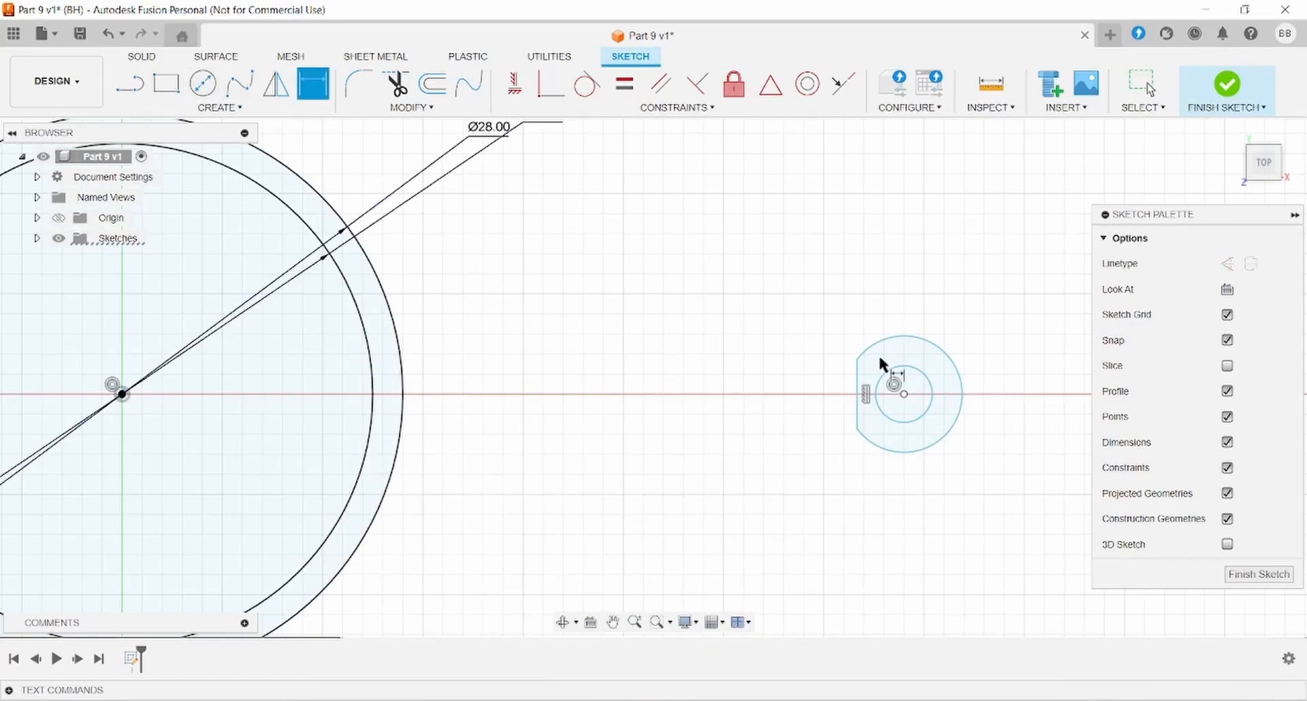
pyautogui.click(924, 416)
pyautogui.click(985, 266)
pyautogui.write('3')
pyautogui.press('Return')
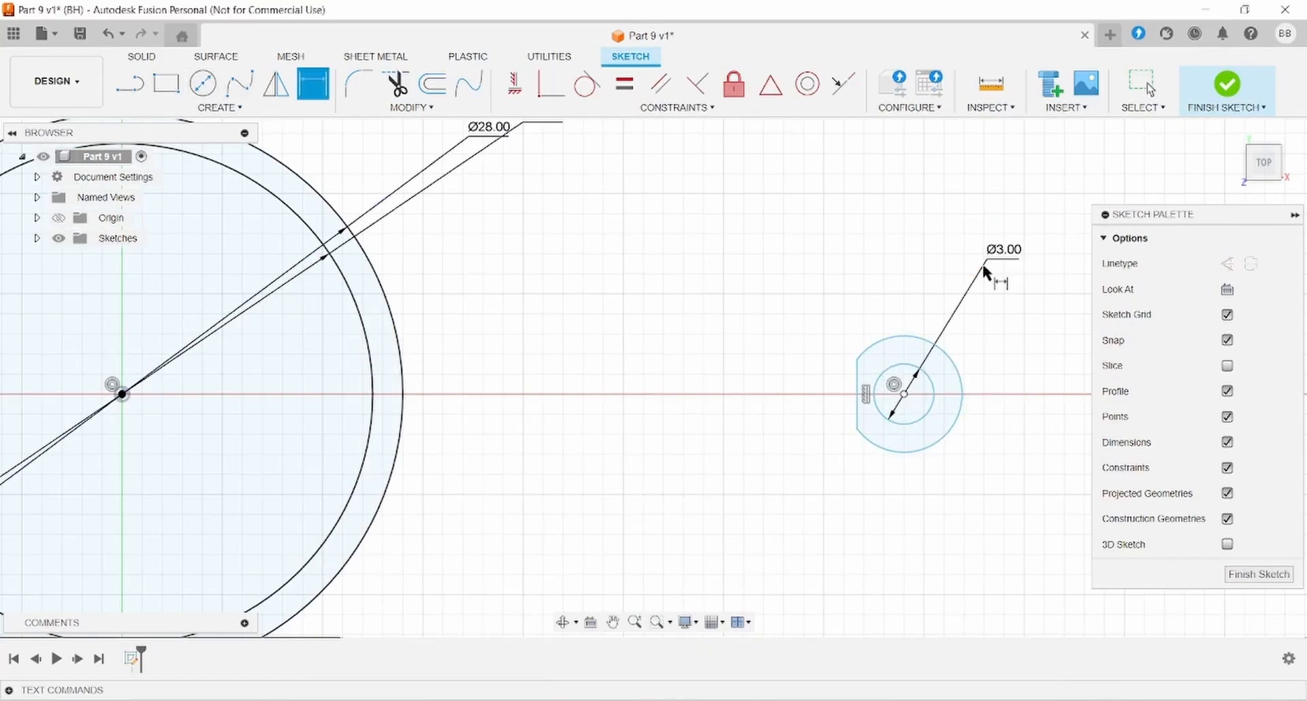
# Dimension the radius of the trimmed small outer arc at 3 mm
pyautogui.click(963, 388)
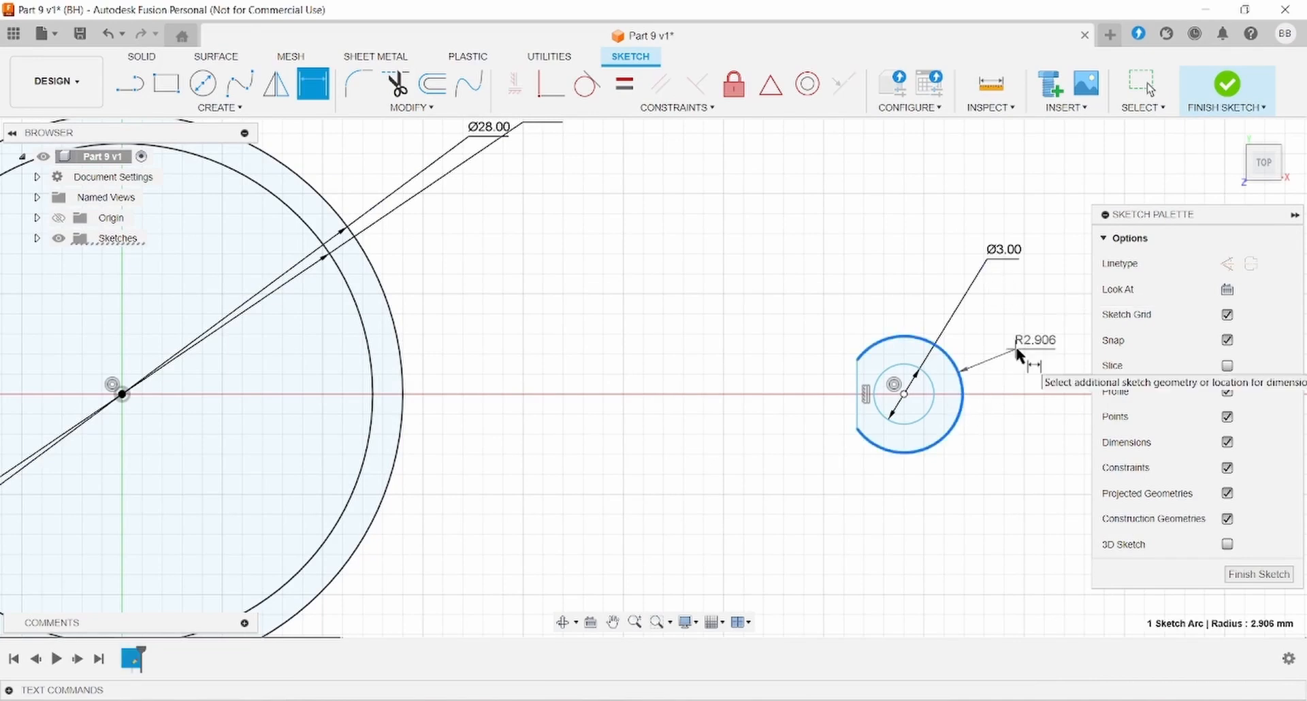
pyautogui.click(1014, 345)
pyautogui.write('3')
pyautogui.press('Return')
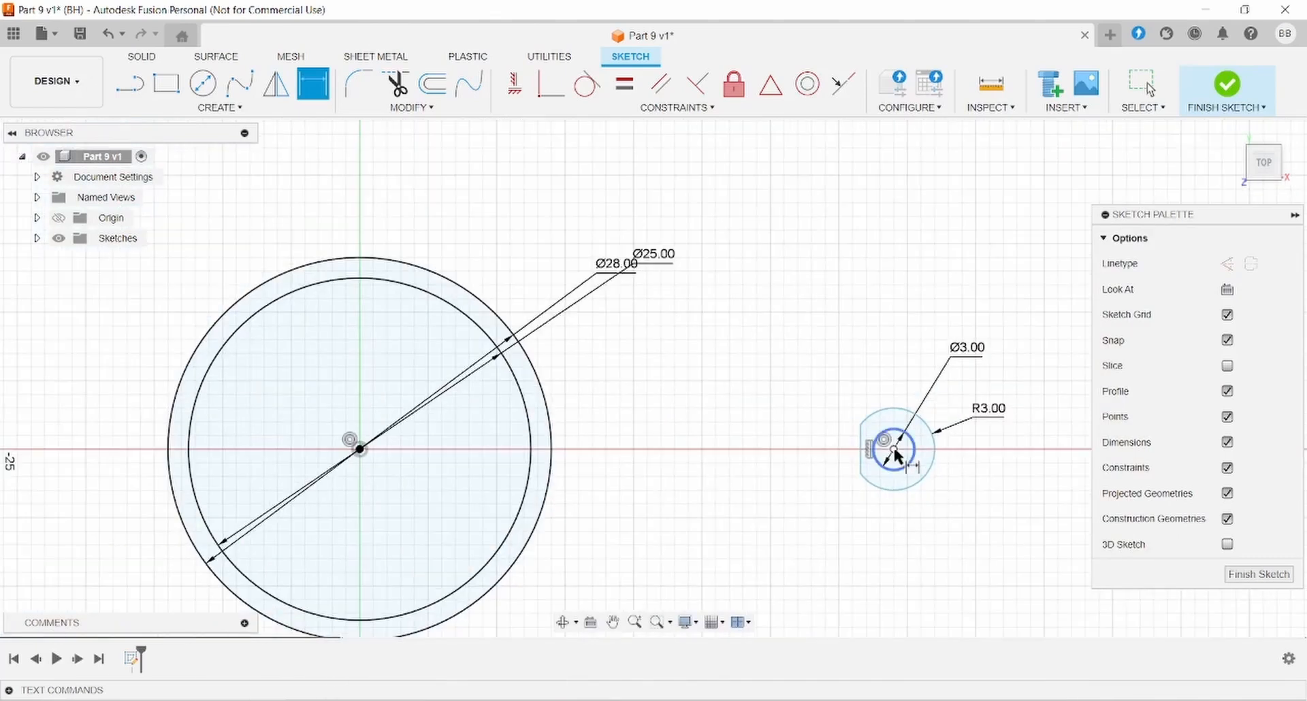
# Dimension the distance between the small circle's centre and the origin at 32 mm
pyautogui.click(895, 451)
pyautogui.click(359, 449)
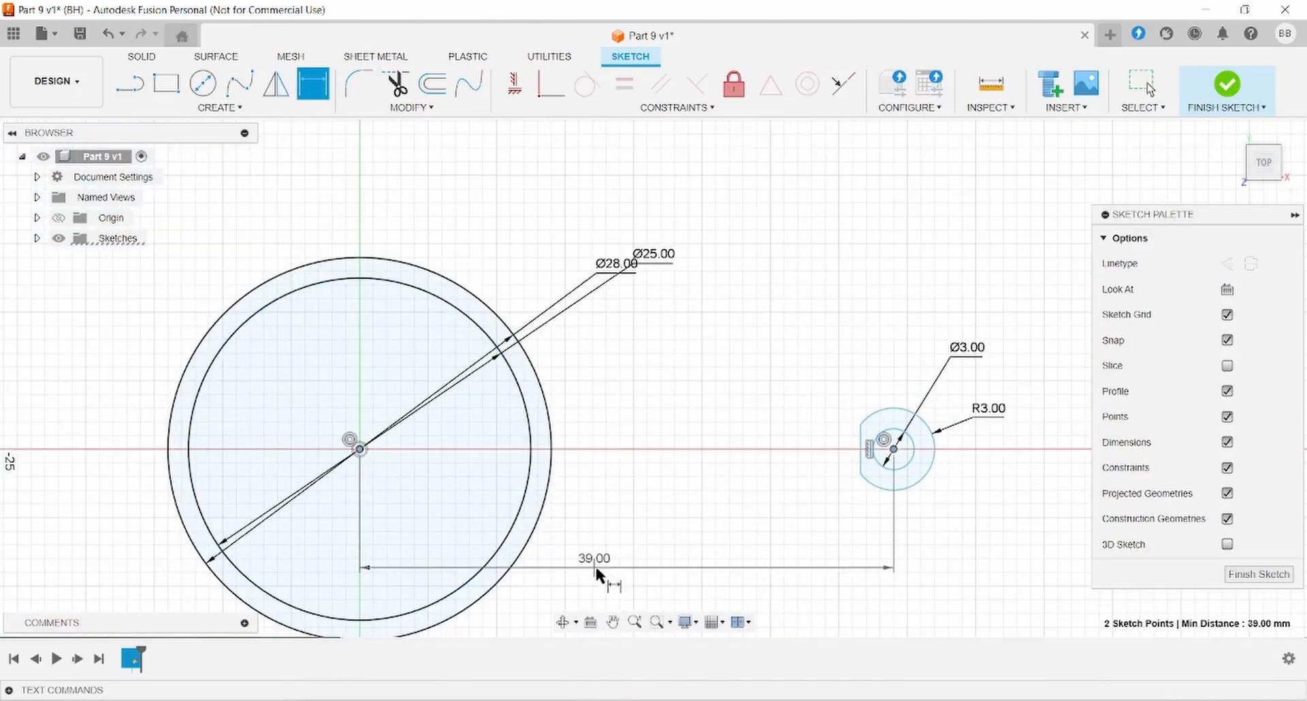
pyautogui.click(595, 565)
pyautogui.write('32')
pyautogui.press('Return')
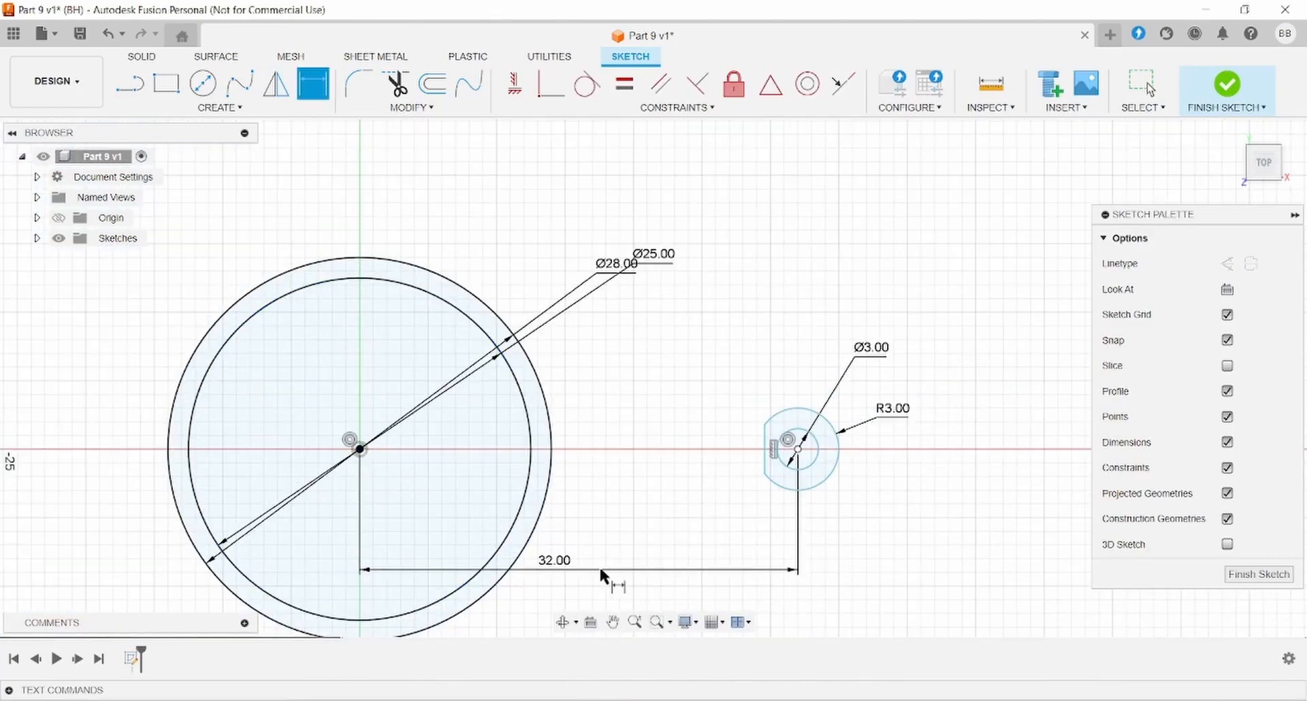
# Check the reference drawing and dimension the vertical flat edge of the small profile at 4 mm
pyautogui.scroll(-2, 600, 571)
pyautogui.hotkey('alt', 'Tab')
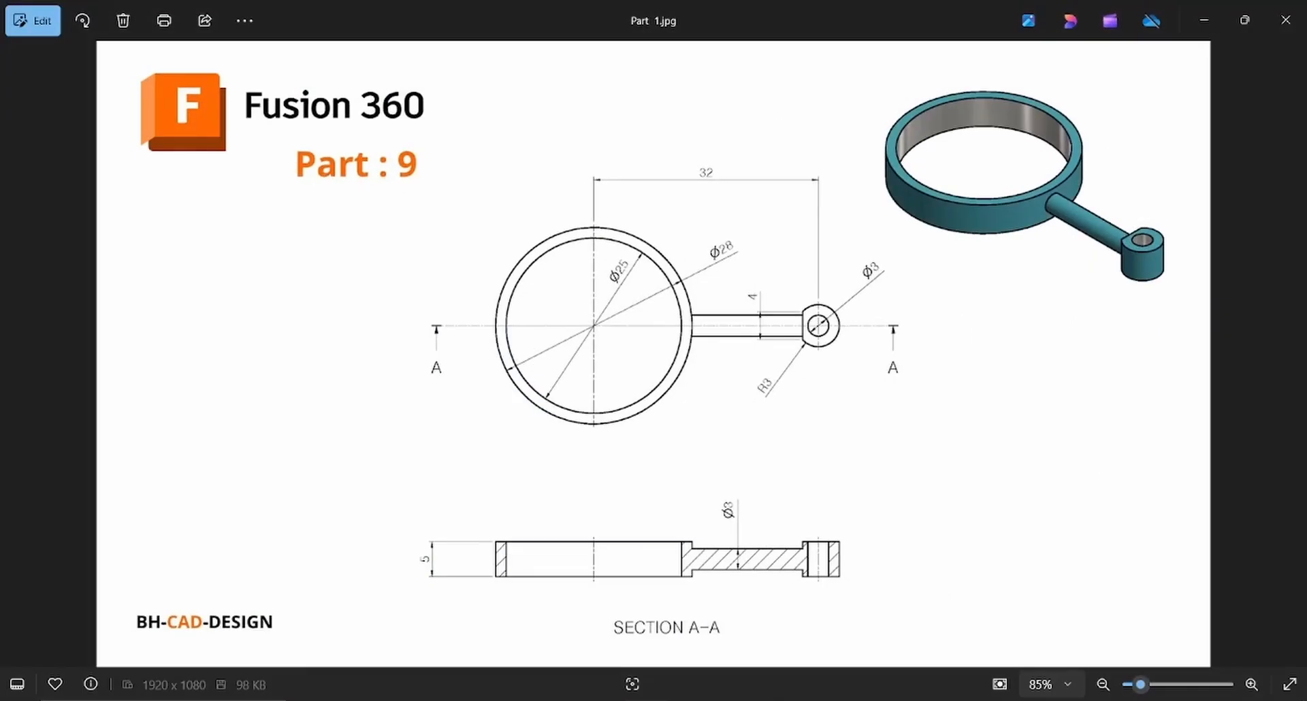
pyautogui.hotkey('alt', 'Tab')
pyautogui.scroll(2, 720, 488)
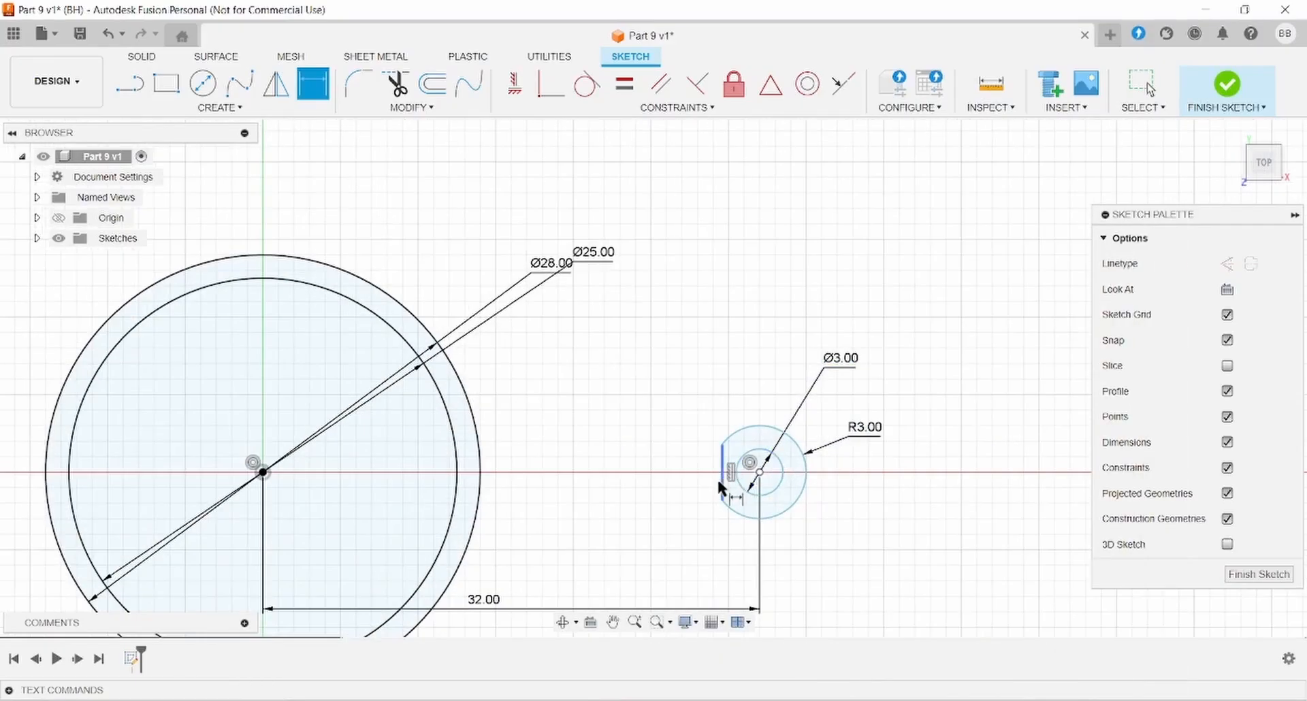
pyautogui.click(722, 485)
pyautogui.click(669, 470)
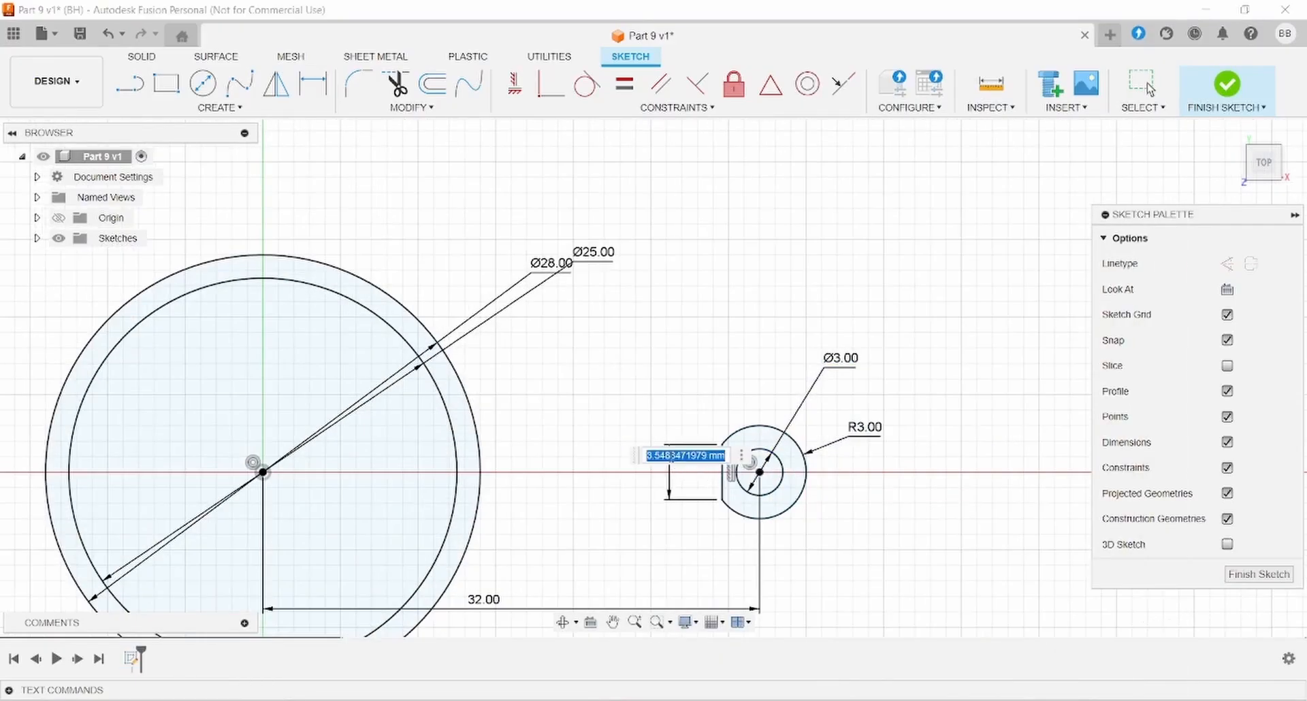
pyautogui.write('4')
pyautogui.press('Return')
# Extrude the large ring profile and the small flattened ring profile together as new bodies, taking the height from the reference drawing
pyautogui.hotkey('alt', 'Tab')
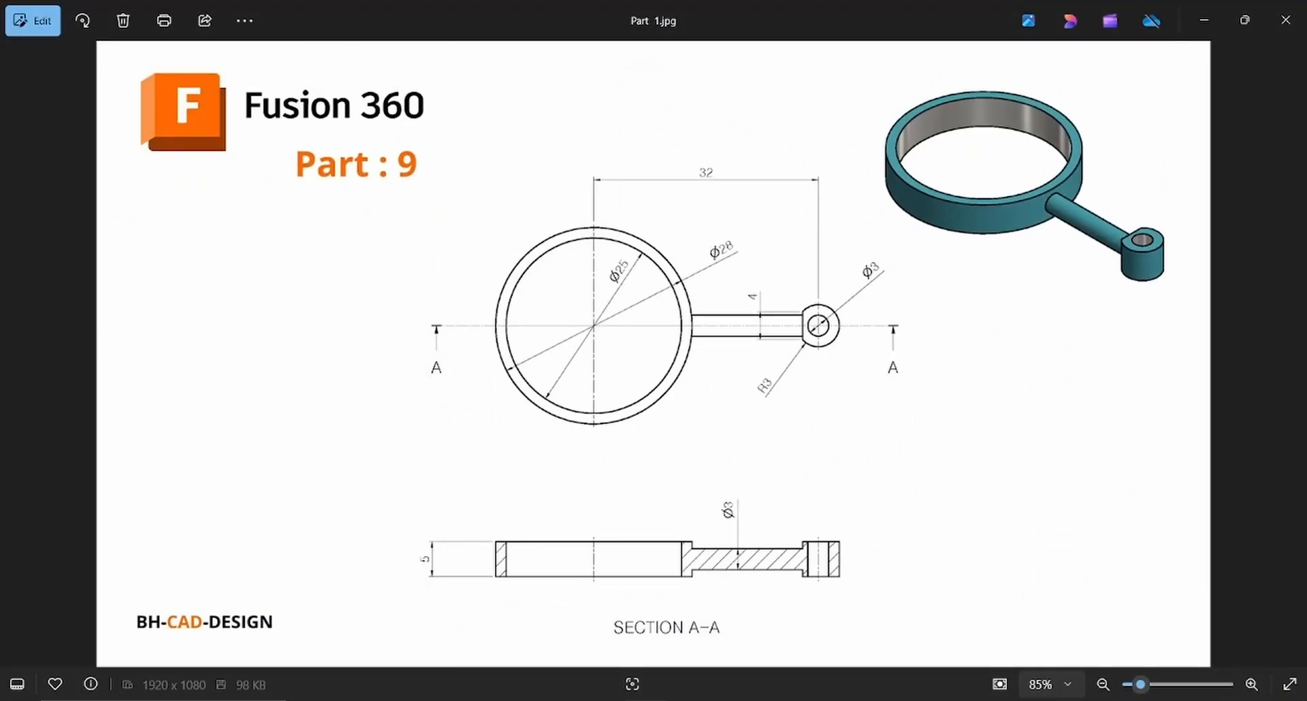
pyautogui.hotkey('alt', 'Tab')
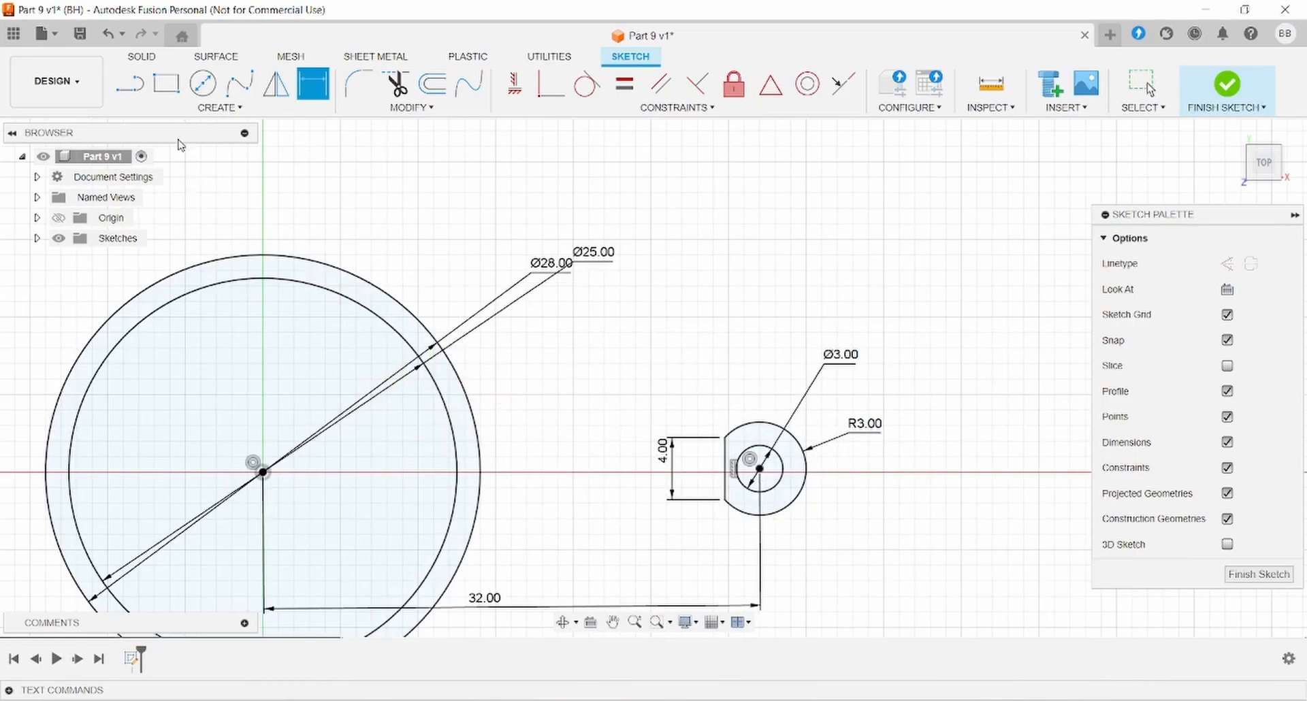
pyautogui.scroll(-3, 422, 405)
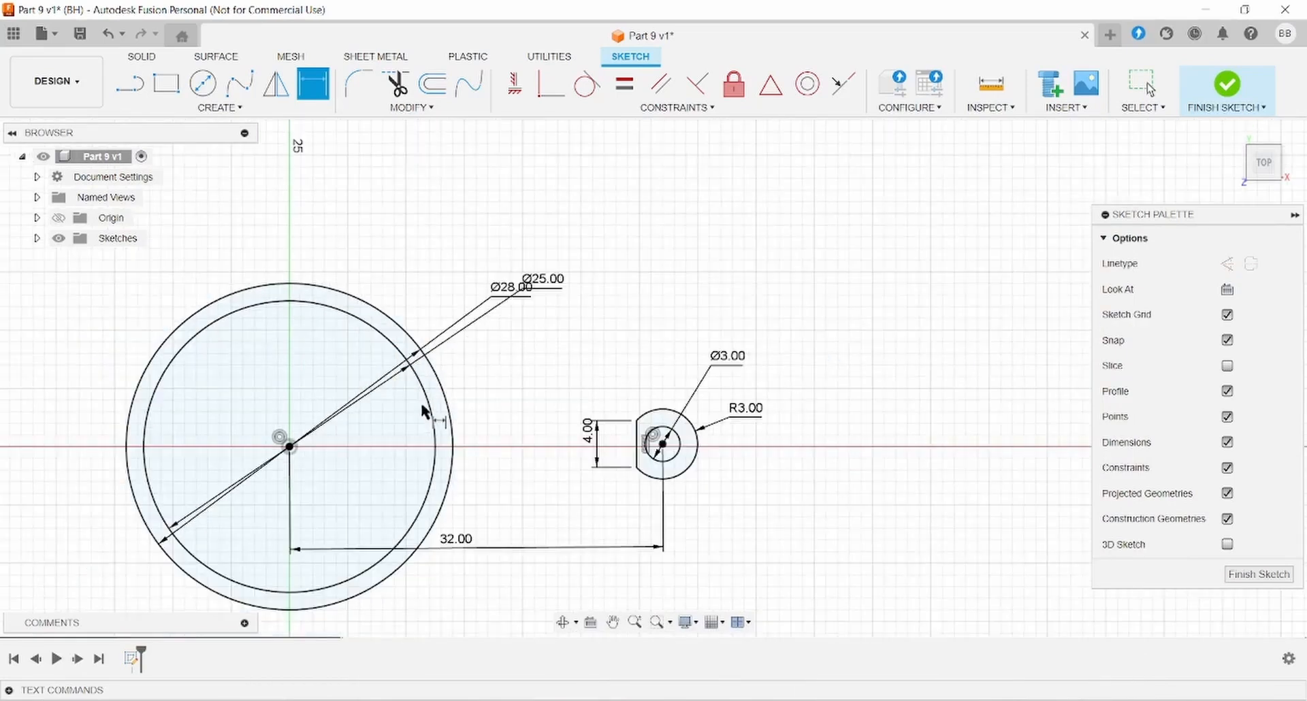
pyautogui.click(142, 56)
pyautogui.click(166, 85)
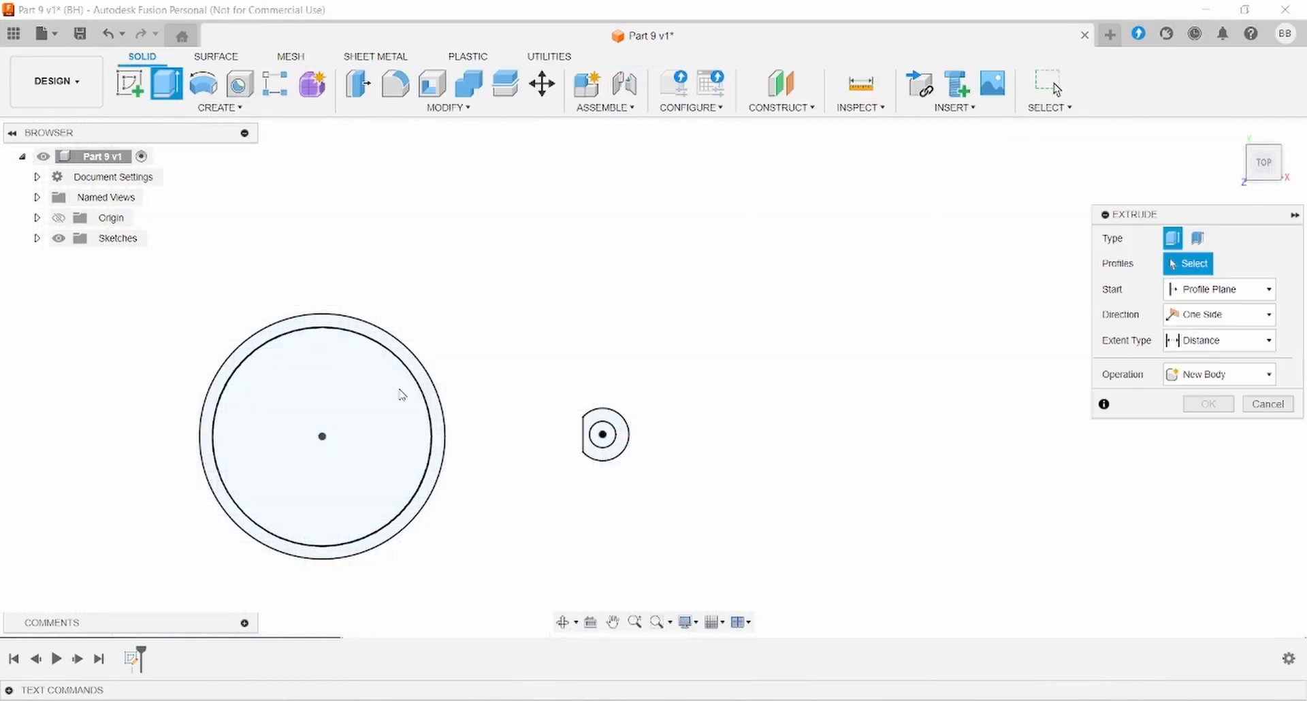
pyautogui.click(438, 415)
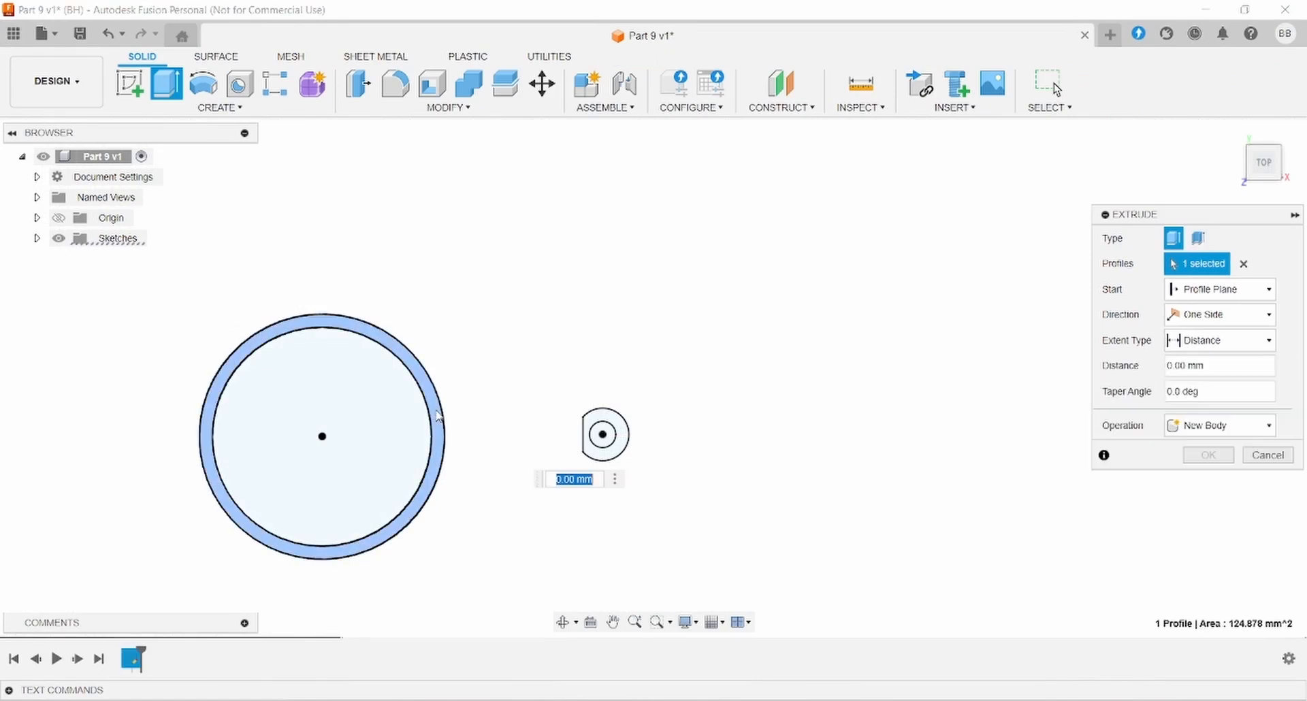
pyautogui.click(624, 448)
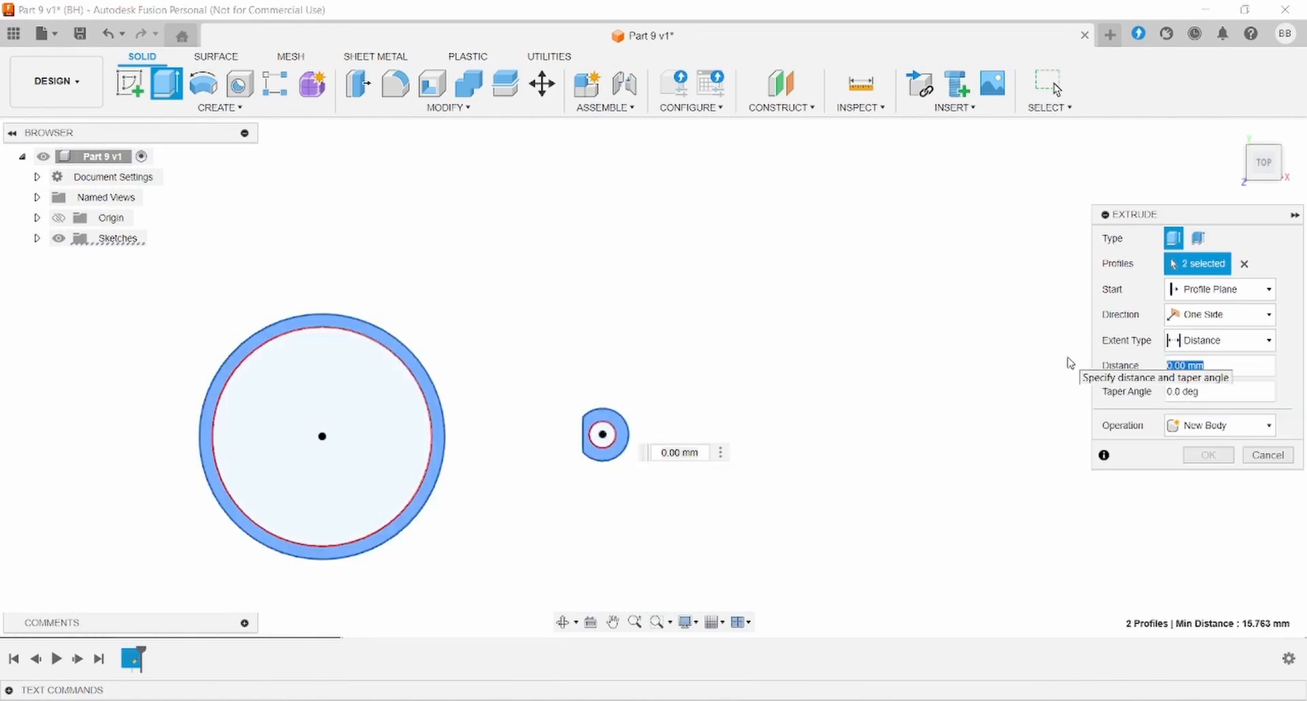
pyautogui.press('Return')
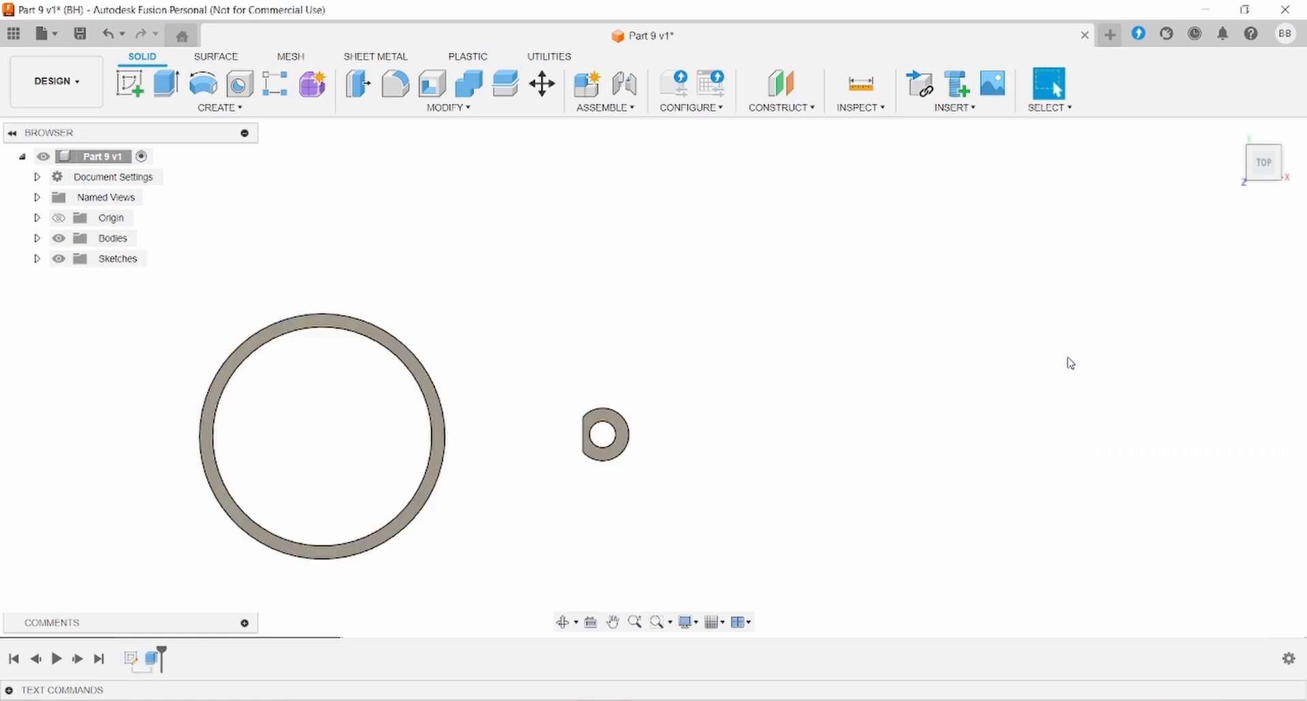
# Check the connecting rod in the reference drawing and start a sketch on the flat side face of the small eyelet
pyautogui.keyDown('shift'); pyautogui.moveTo(883, 418); pyautogui.dragTo(913, 304, button='middle'); pyautogui.keyUp('shift')
pyautogui.hotkey('alt', 'Tab')
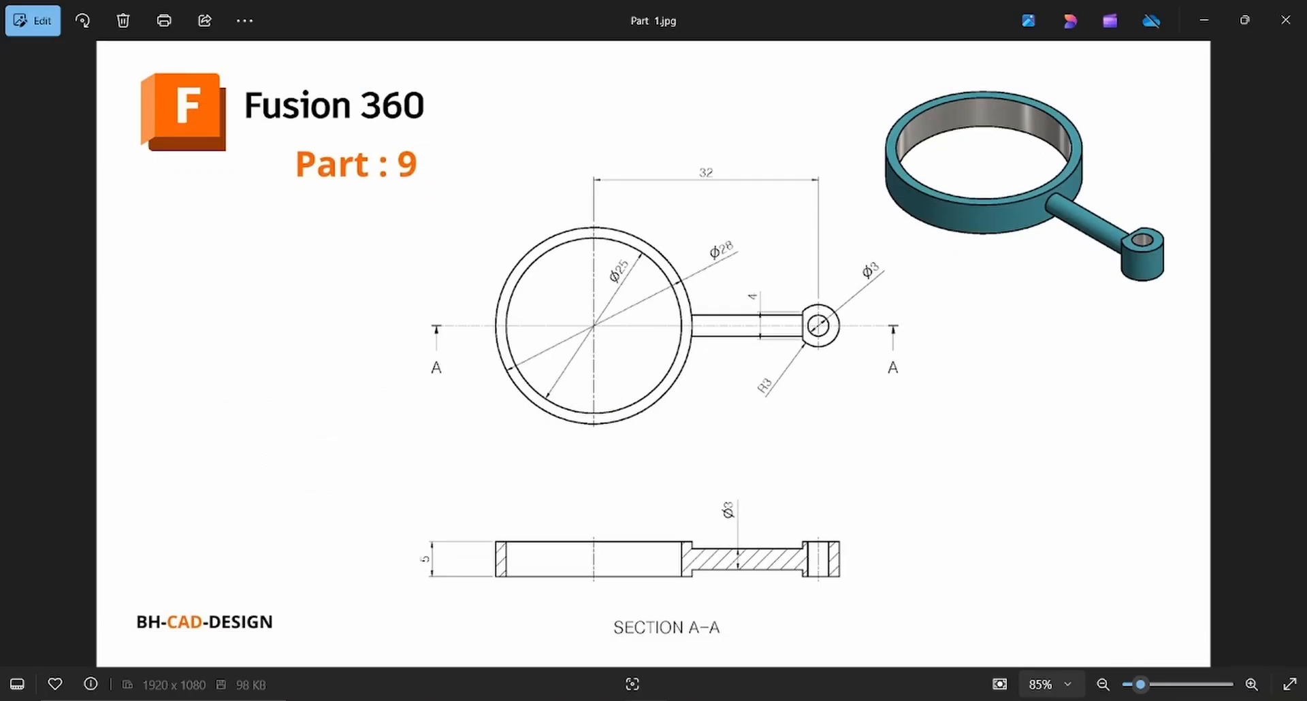
pyautogui.hotkey('alt', 'Tab')
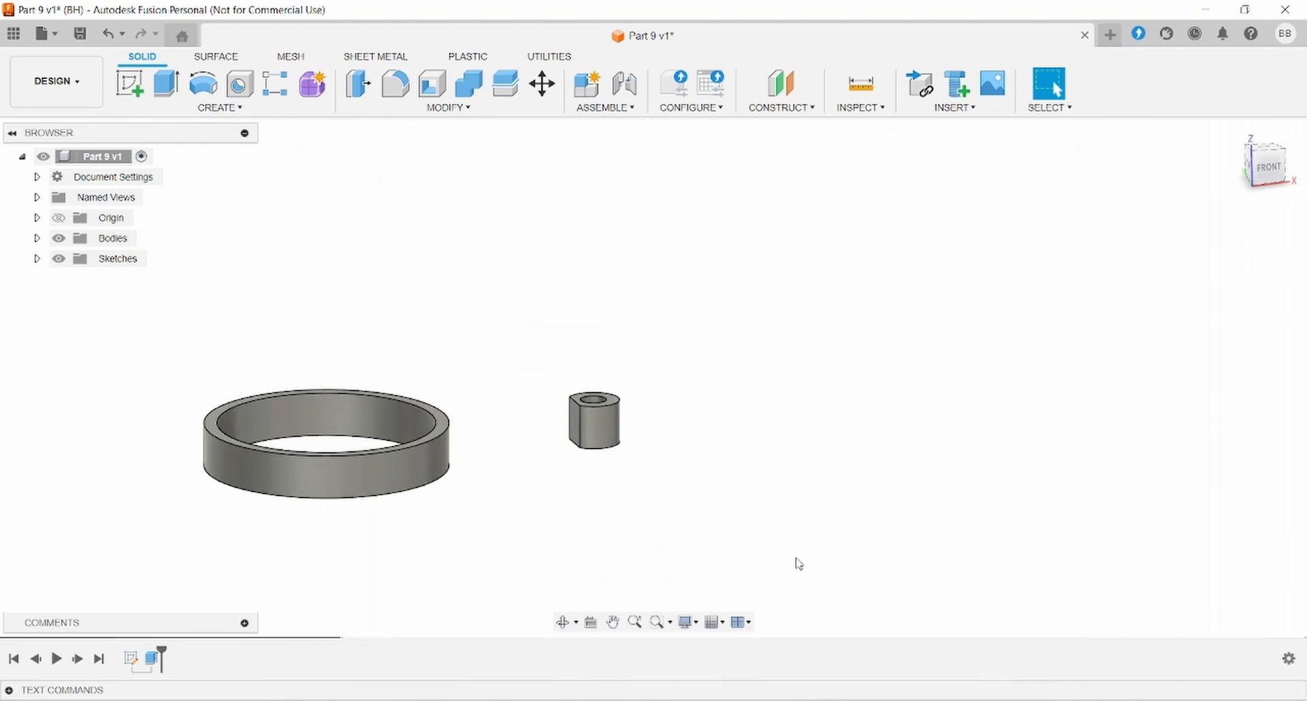
pyautogui.keyDown('shift'); pyautogui.moveTo(656, 532); pyautogui.dragTo(691, 518, button='middle'); pyautogui.keyUp('shift')
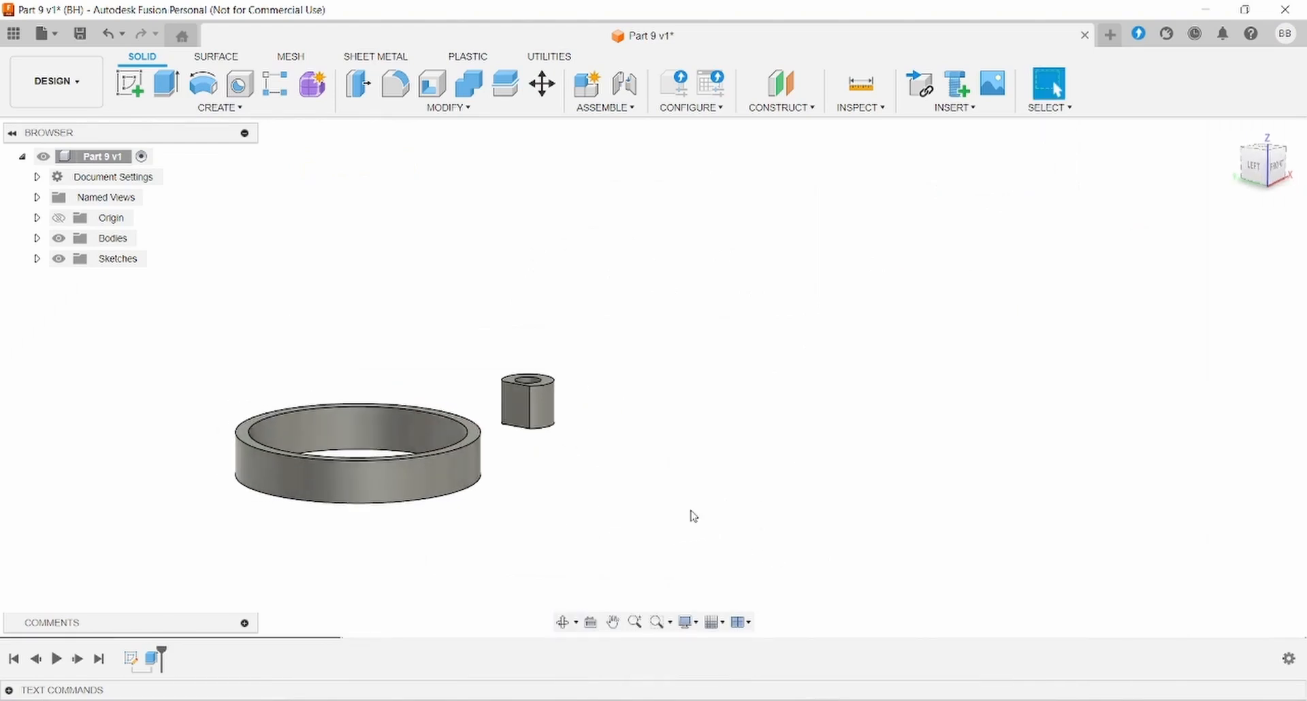
pyautogui.click(515, 402)
pyautogui.click(128, 83)
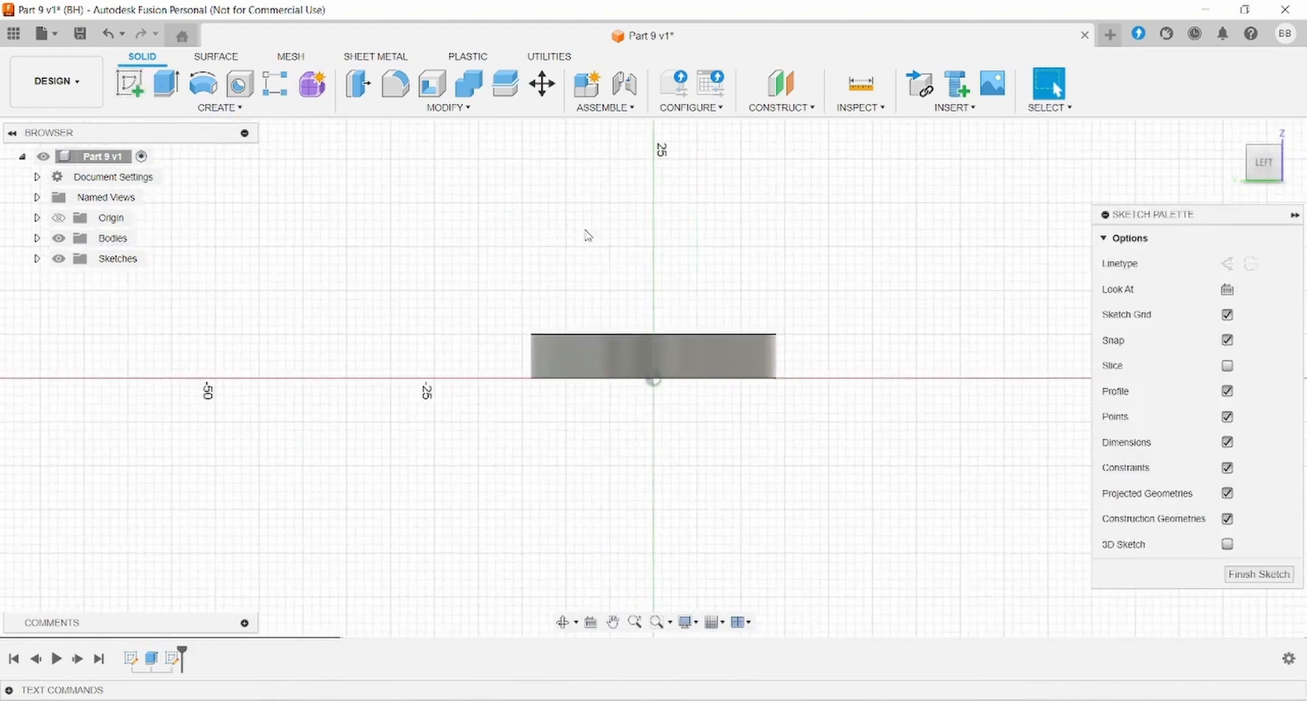
# Draw a 3 mm diameter circle at about mid-height of the eyelet's flat face, above the origin
pyautogui.press('c')
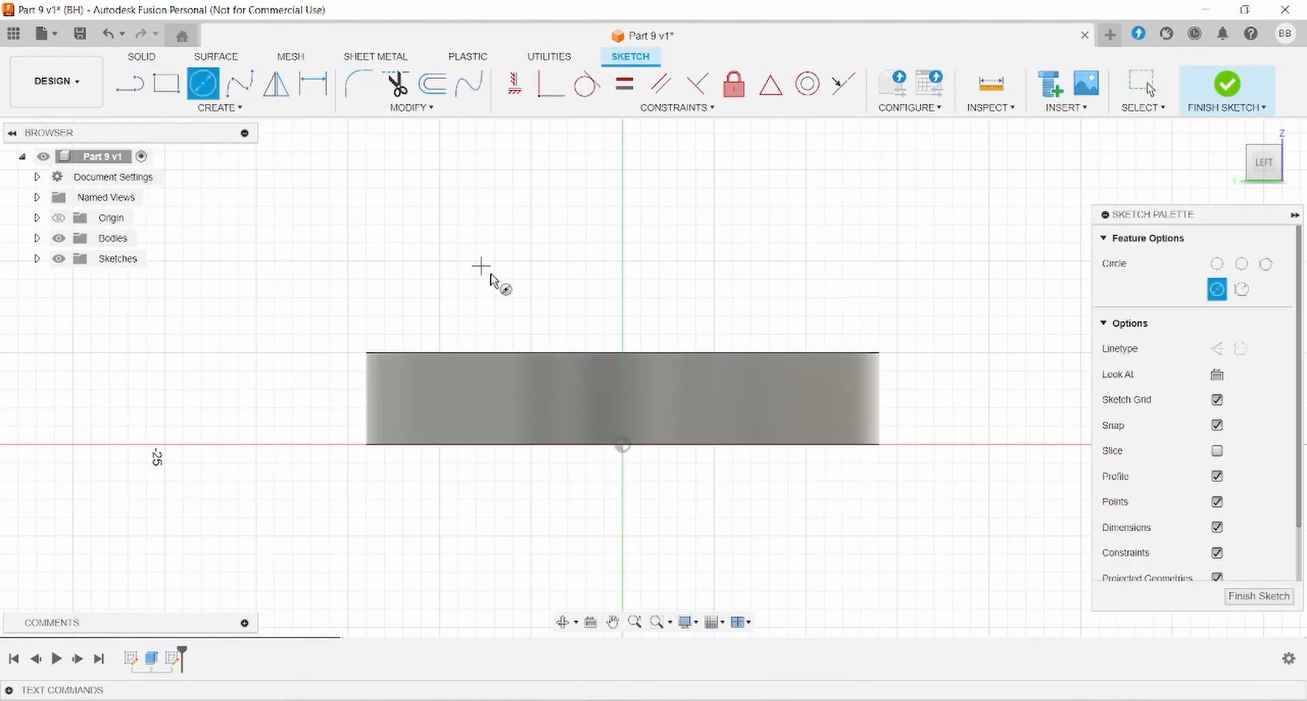
pyautogui.click(624, 399)
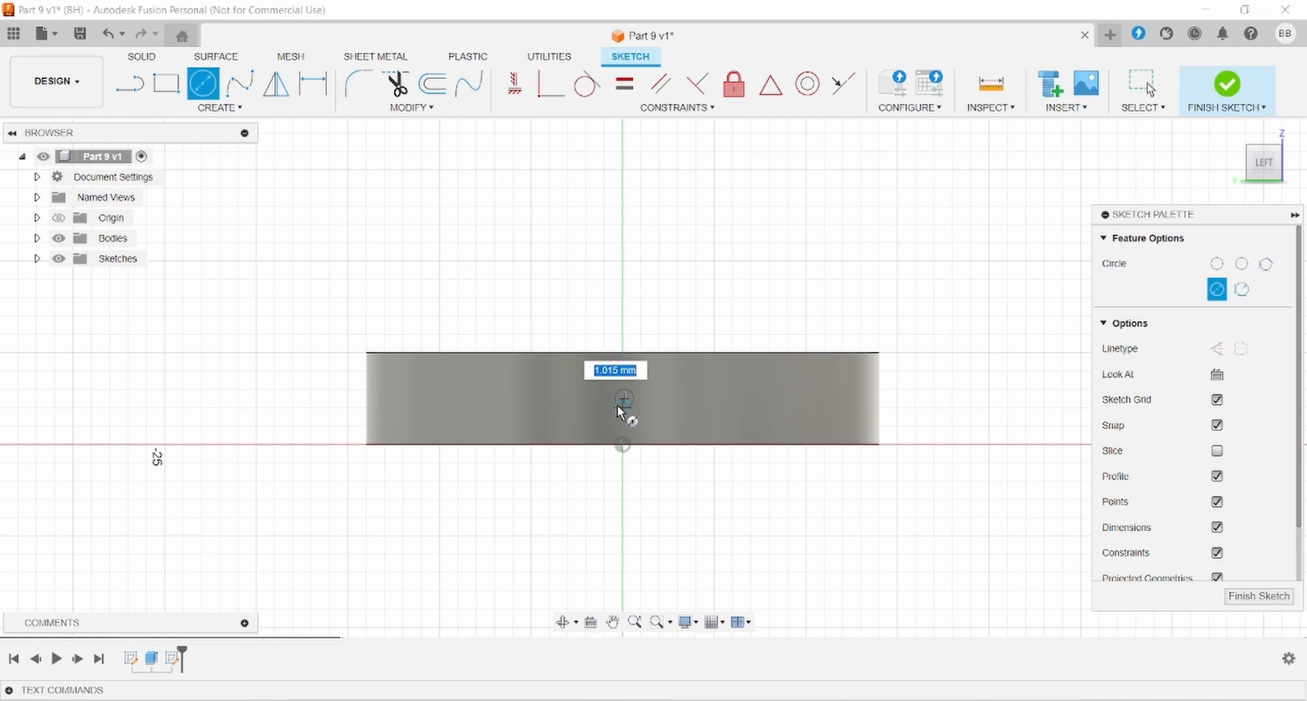
pyautogui.write('3')
pyautogui.press('Return')
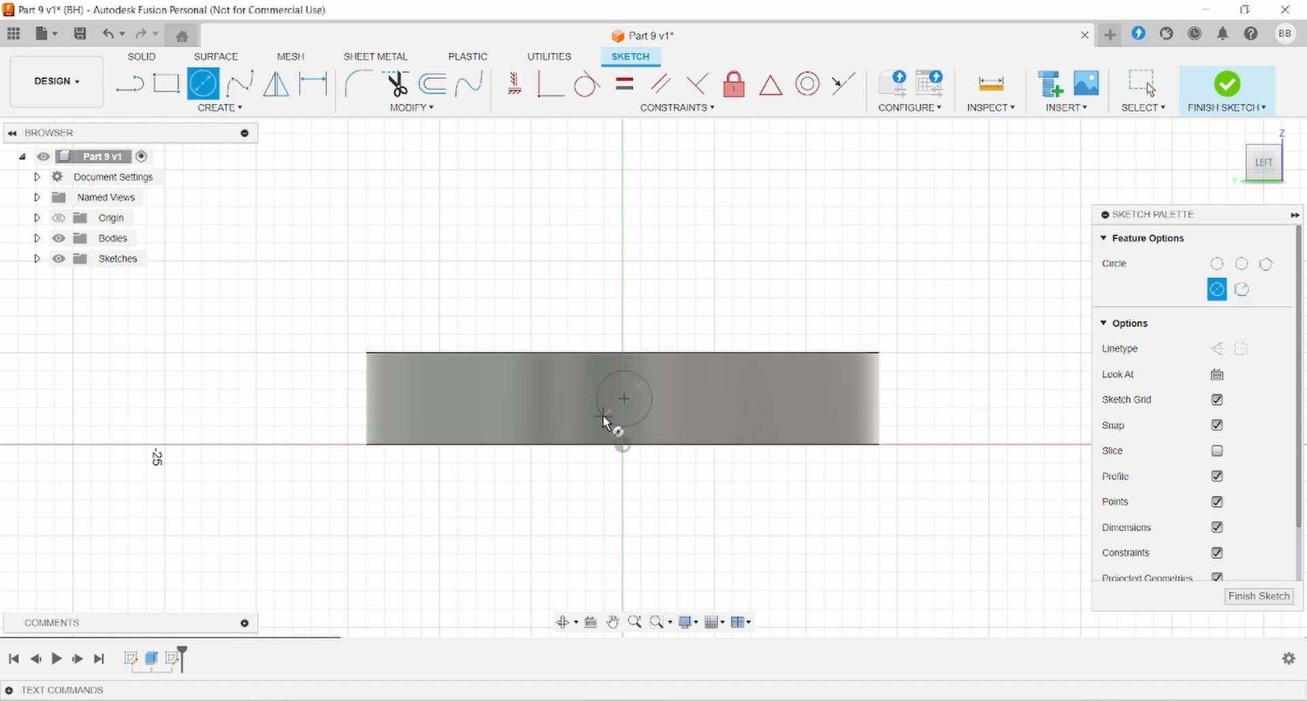
# Dimension the circle's diameter at 3 mm and shift the circle slightly upward to test its freedom
pyautogui.click(313, 84)
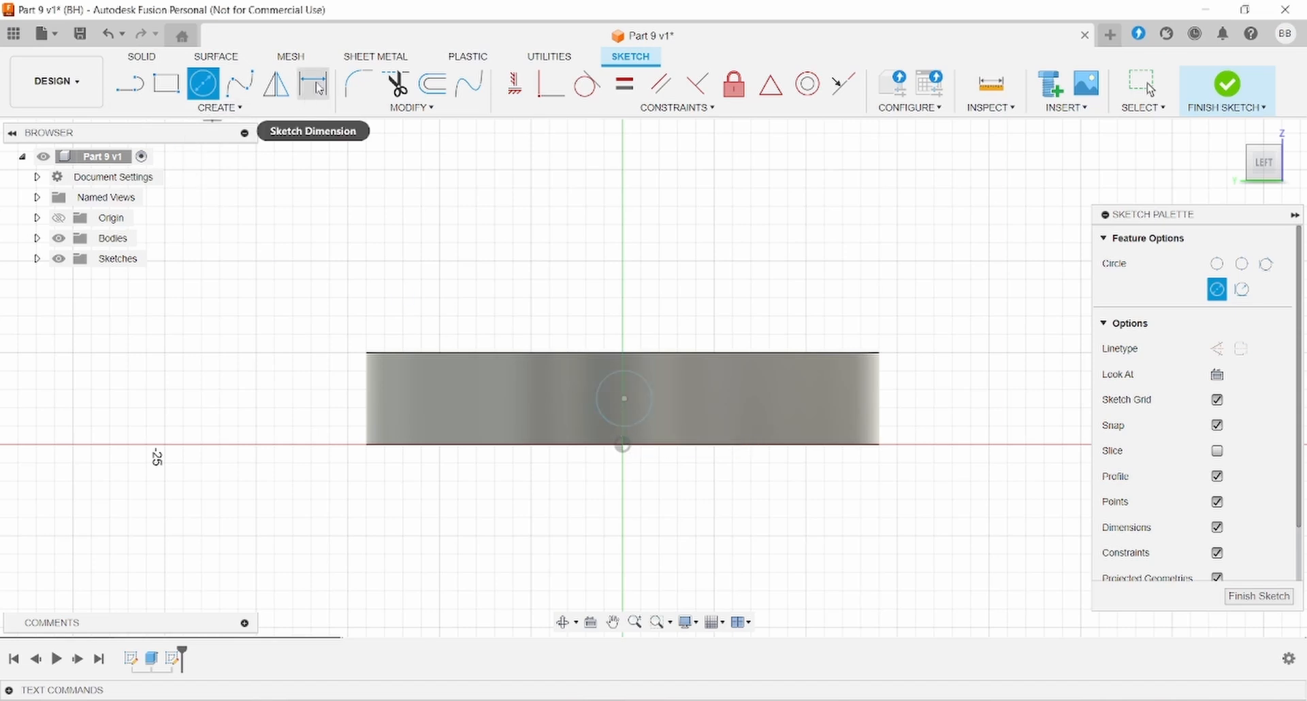
pyautogui.click(652, 411)
pyautogui.click(683, 294)
pyautogui.write('3')
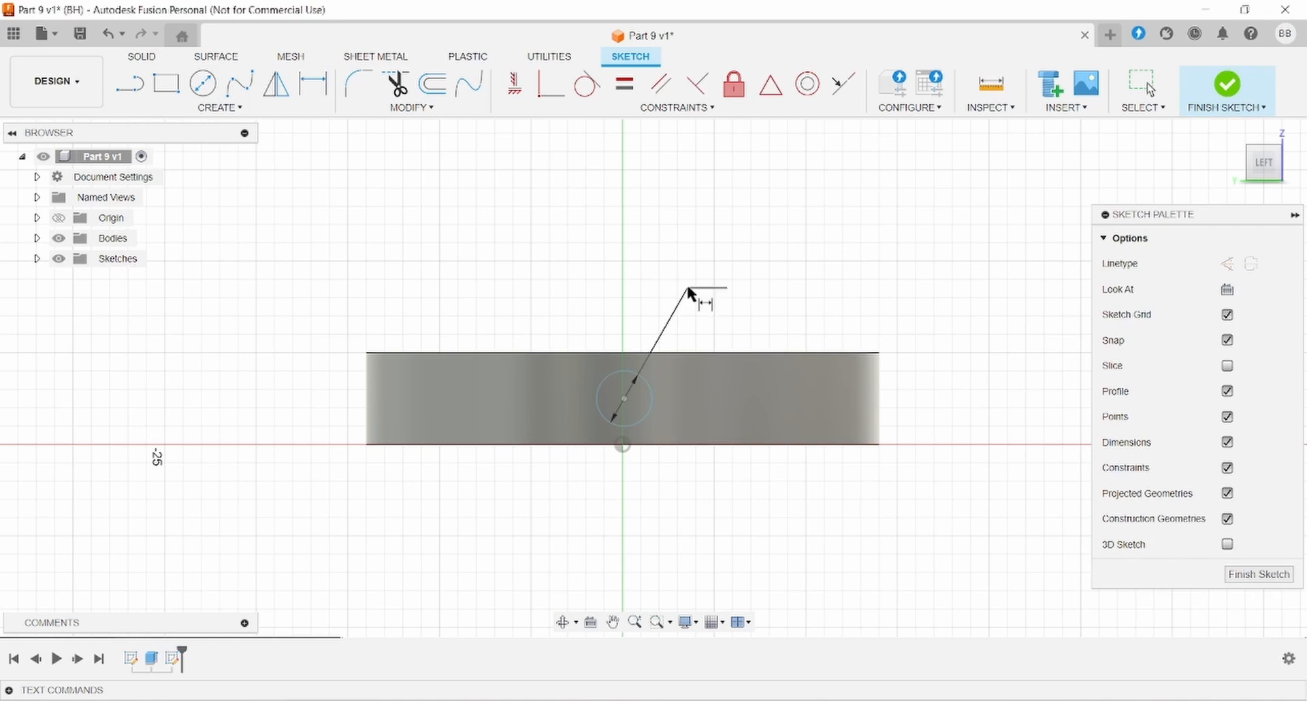
pyautogui.press('Return')
pyautogui.press('Escape')
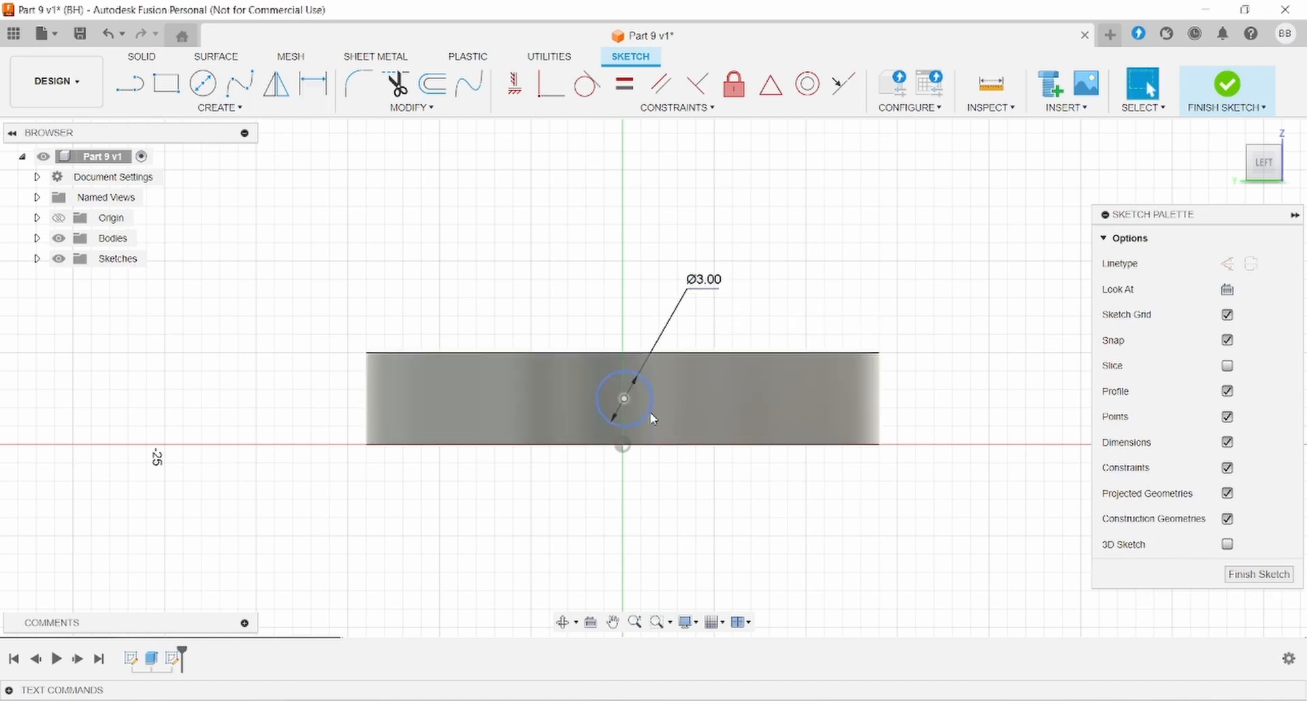
pyautogui.moveTo(650, 413)
pyautogui.mouseDown()
pyautogui.moveTo(670, 424)
pyautogui.moveTo(646, 402)
pyautogui.mouseUp()
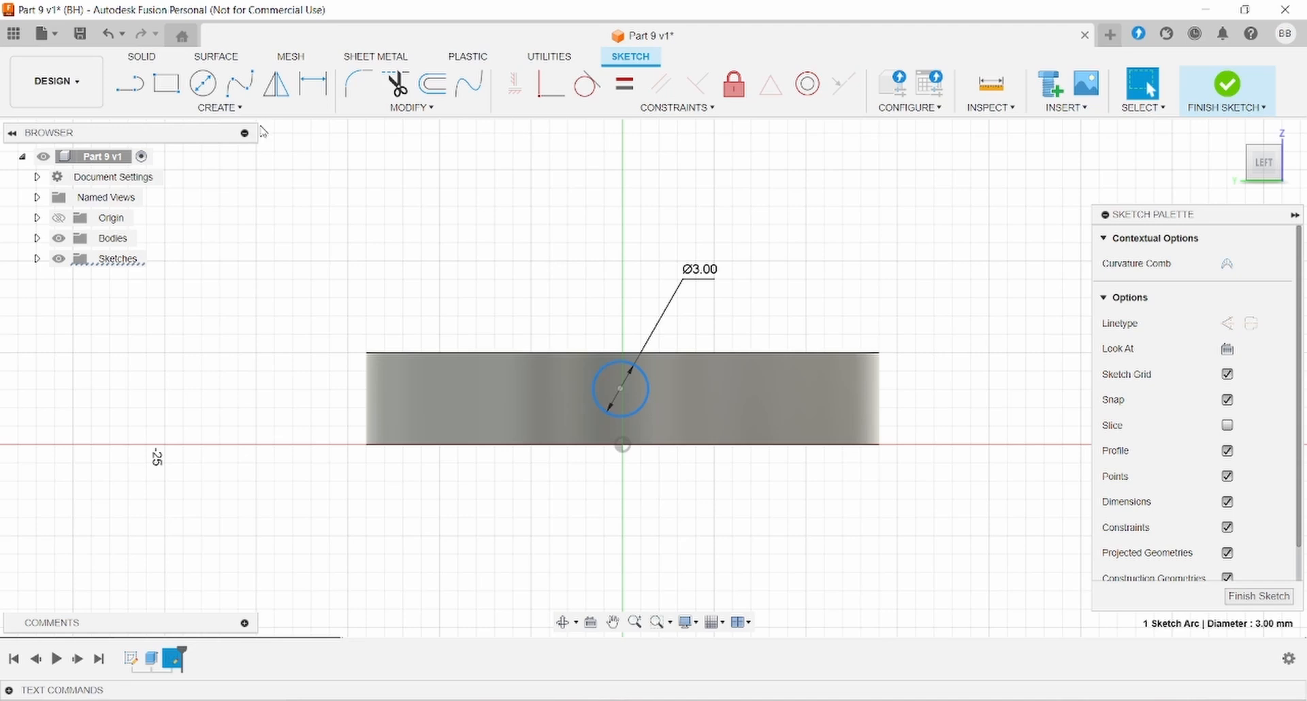
# Draw a construction line about 11 mm long upward from the sketch origin and constrain it to vertical
pyautogui.click(130, 85)
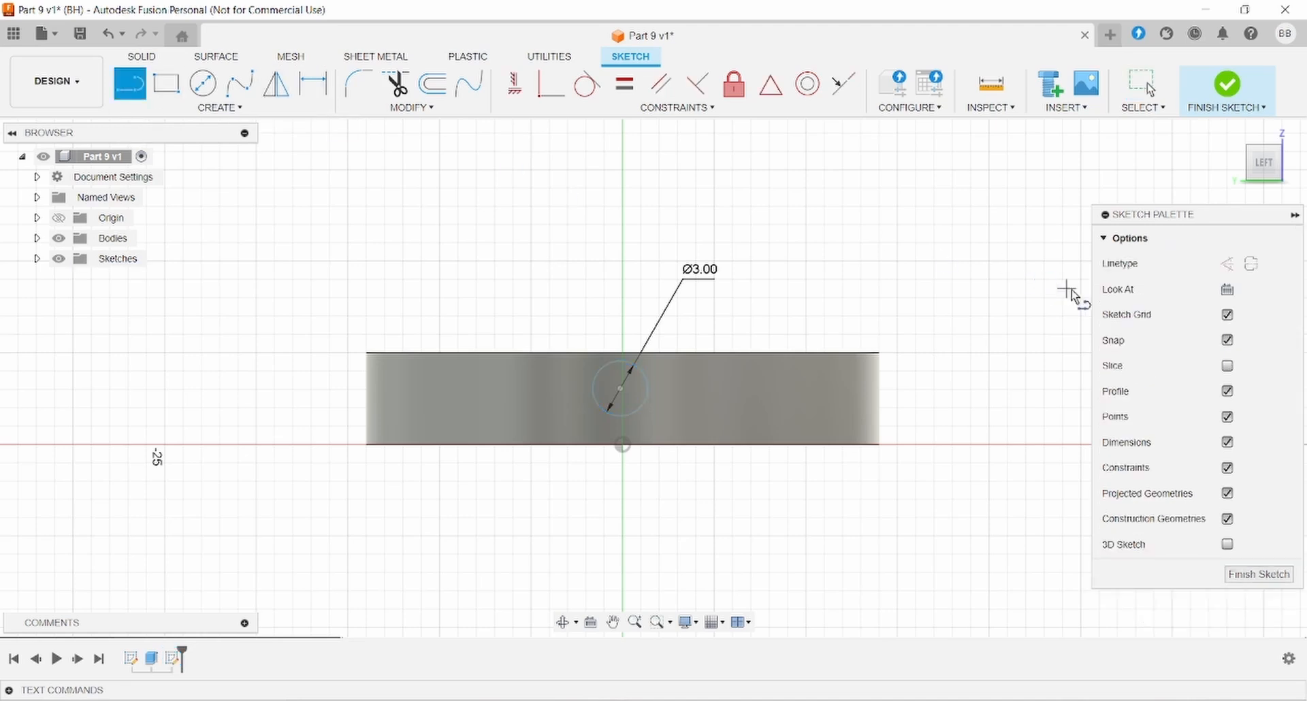
pyautogui.click(624, 448)
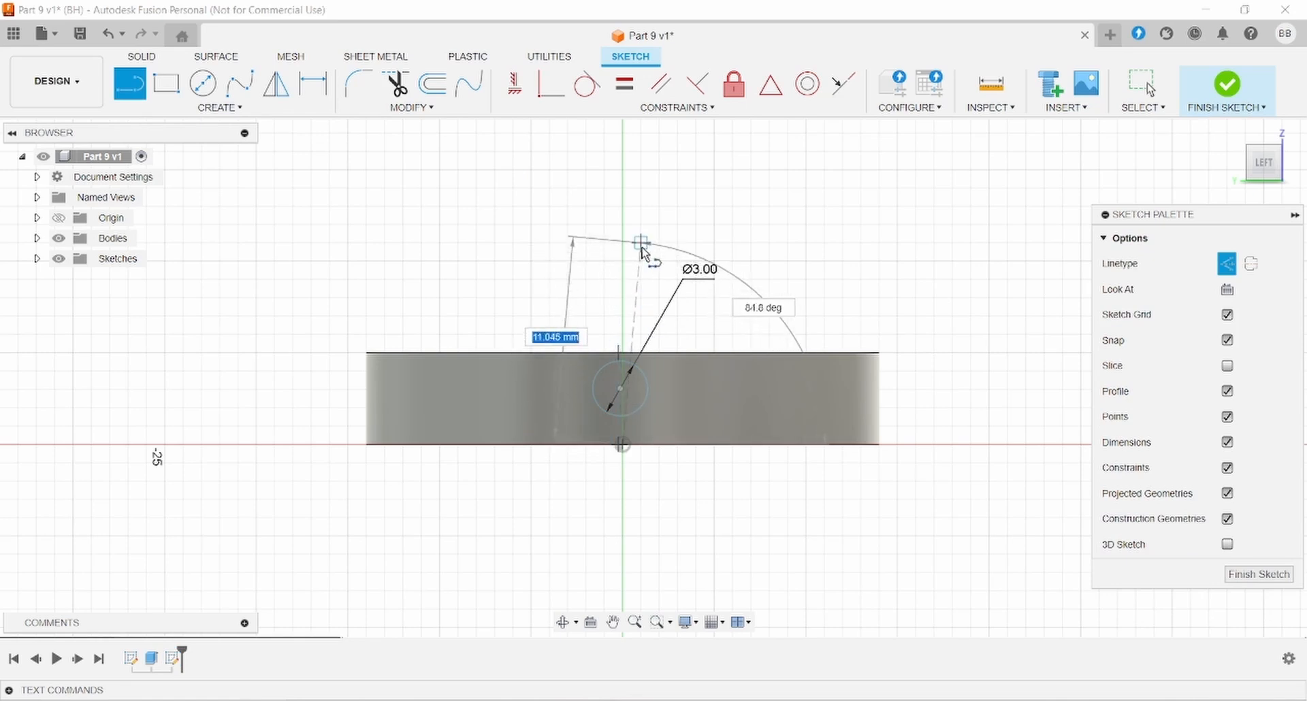
pyautogui.click(640, 243)
pyautogui.press('Escape')
pyautogui.click(638, 286)
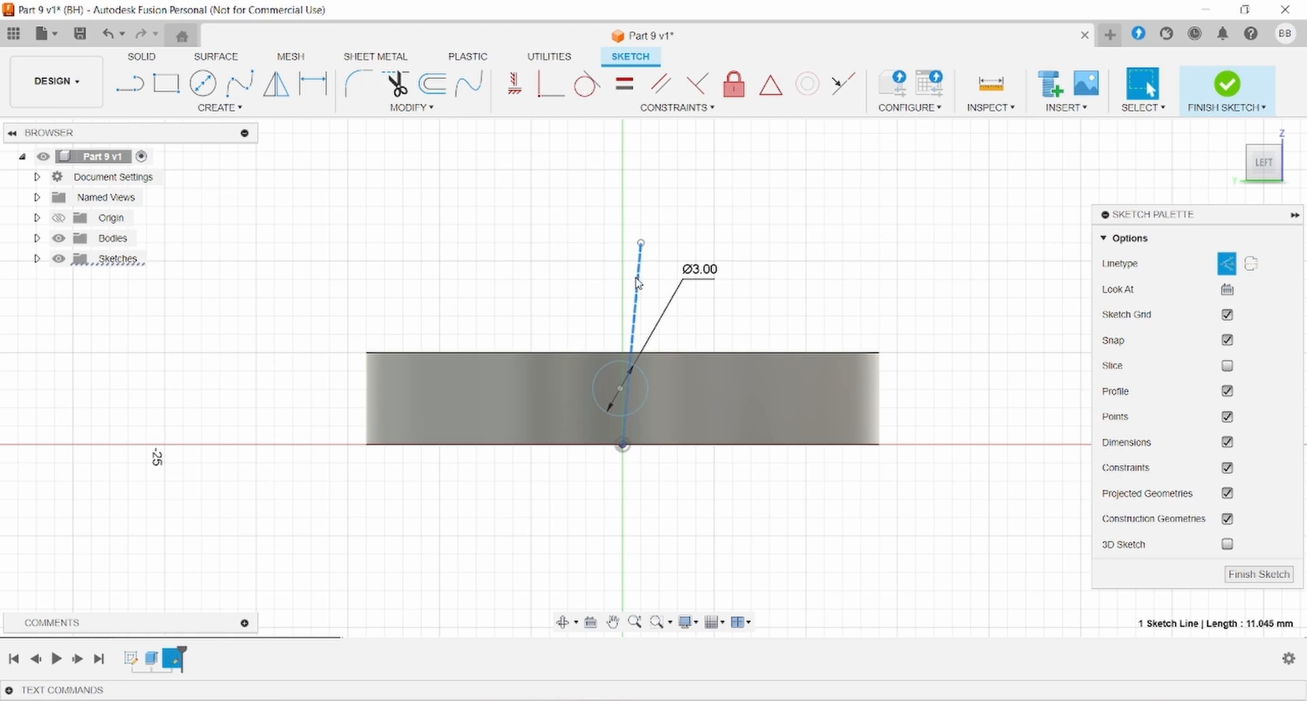
pyautogui.click(677, 108)
pyautogui.click(558, 127)
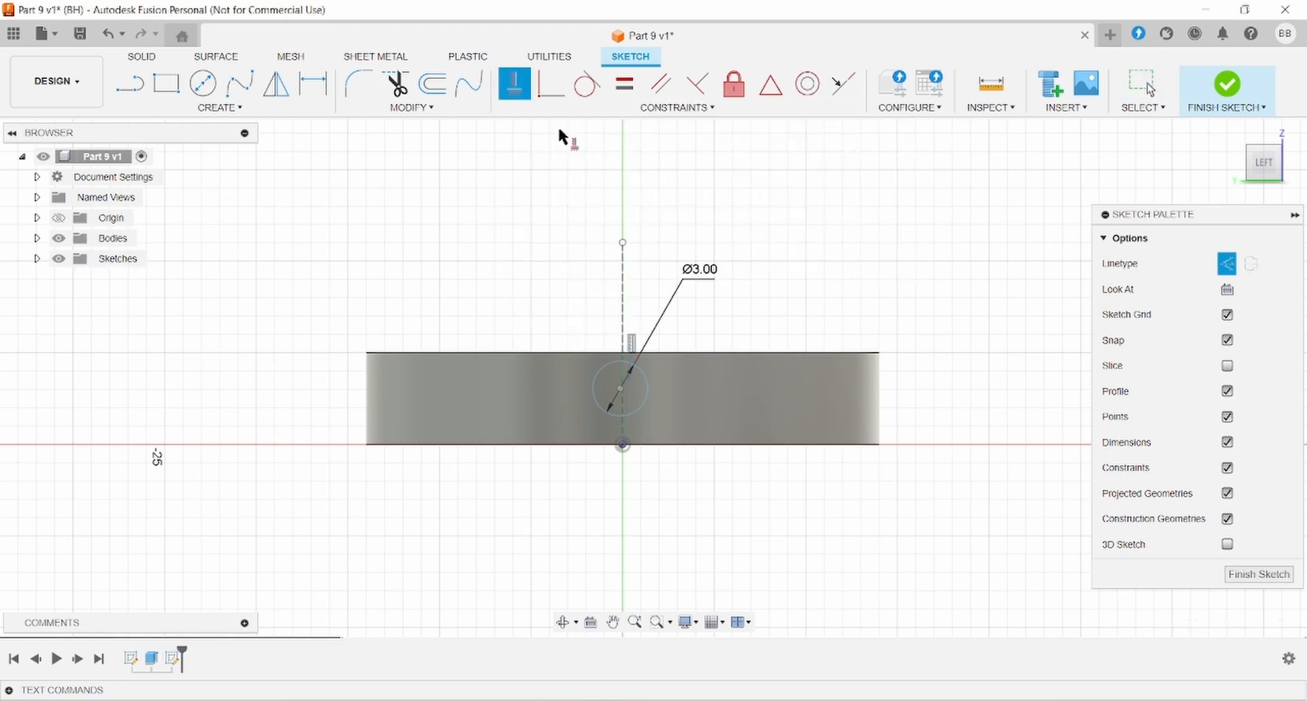
pyautogui.press('Escape')
# Constrain the circle's centre coincident with the vertical construction line and test that it moves only along that line
pyautogui.click(621, 389)
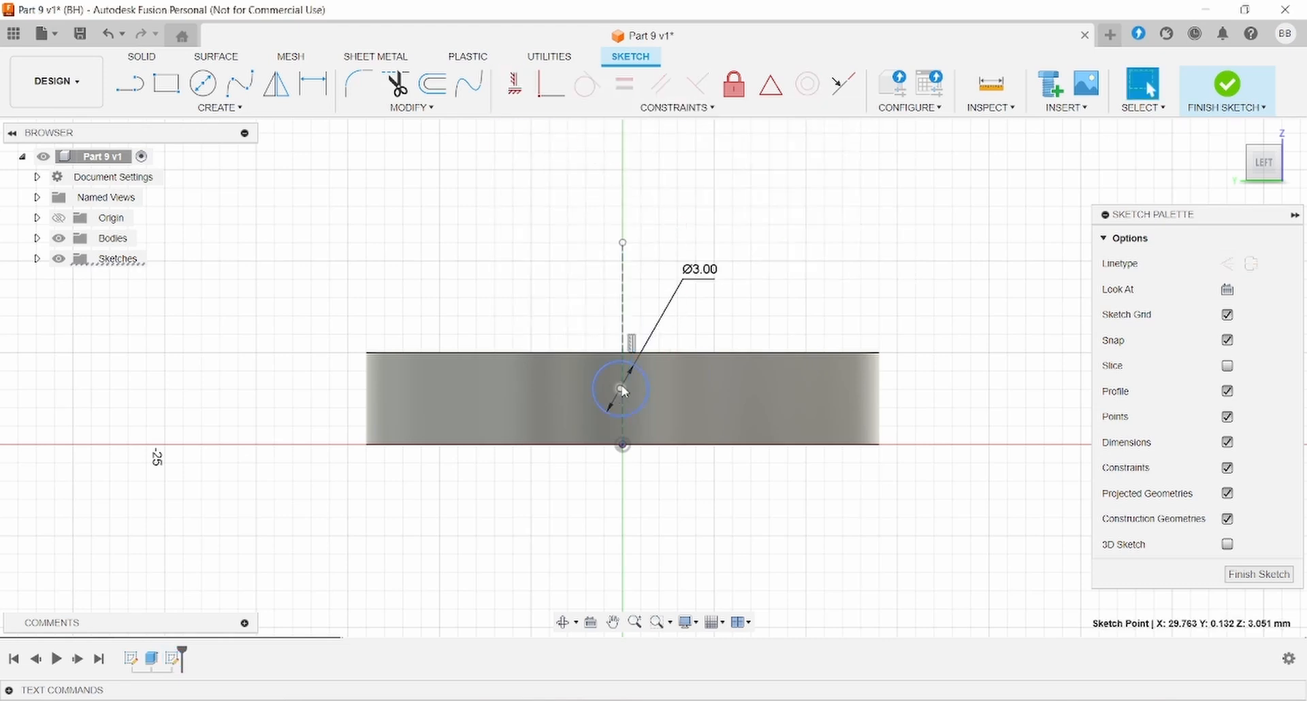
pyautogui.keyDown('shift'); pyautogui.click(623, 319); pyautogui.keyUp('shift')
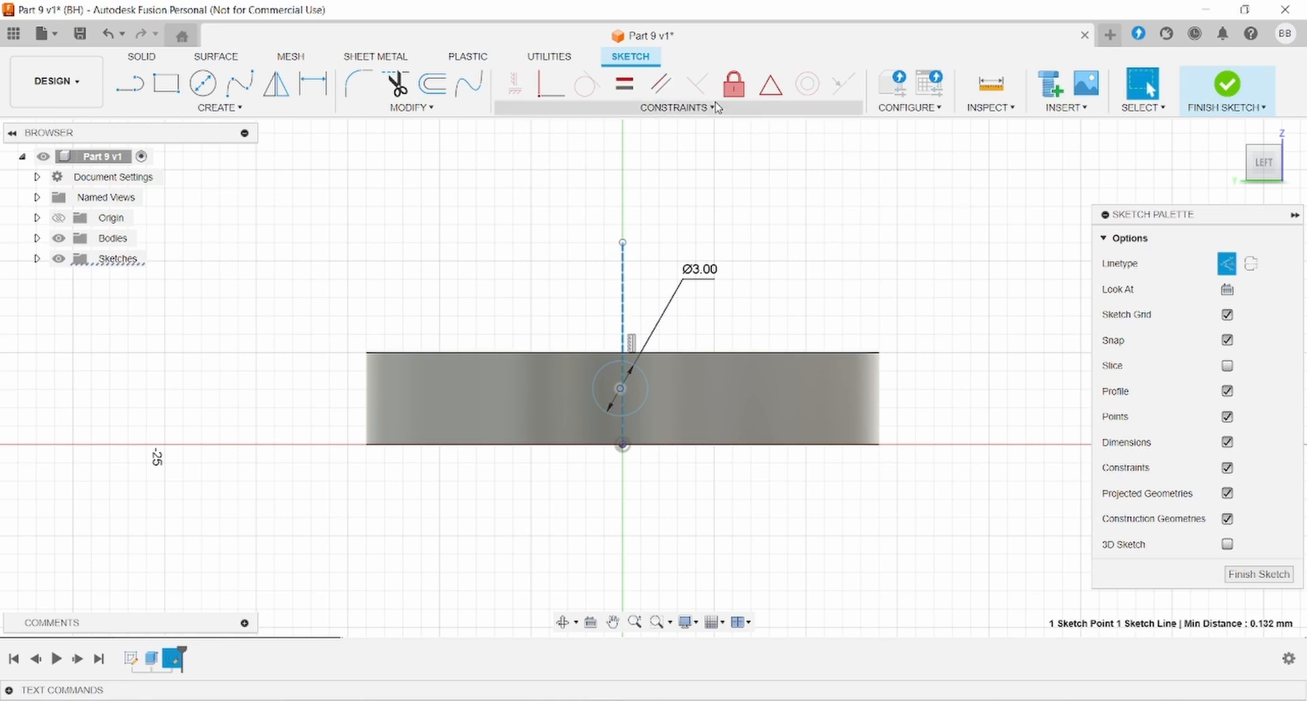
pyautogui.click(677, 108)
pyautogui.click(558, 149)
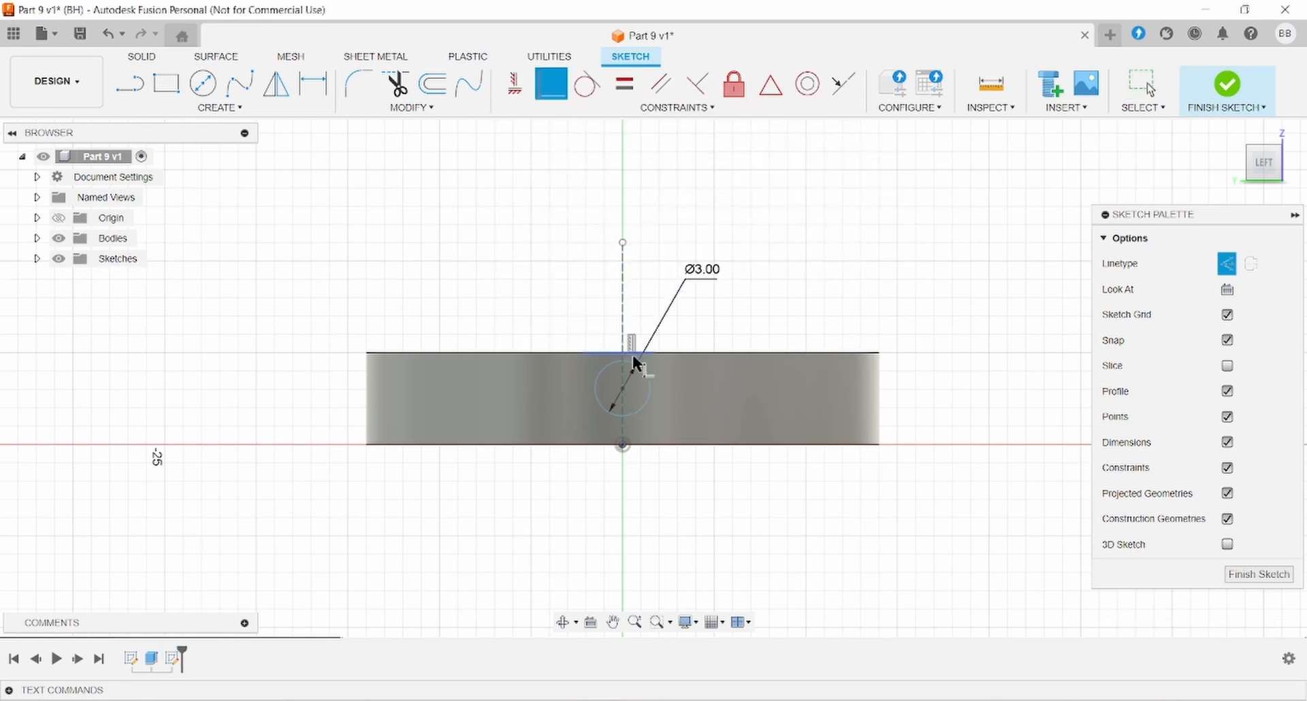
pyautogui.press('Escape')
pyautogui.moveTo(619, 389); pyautogui.dragTo(622, 386)
pyautogui.click(649, 393)
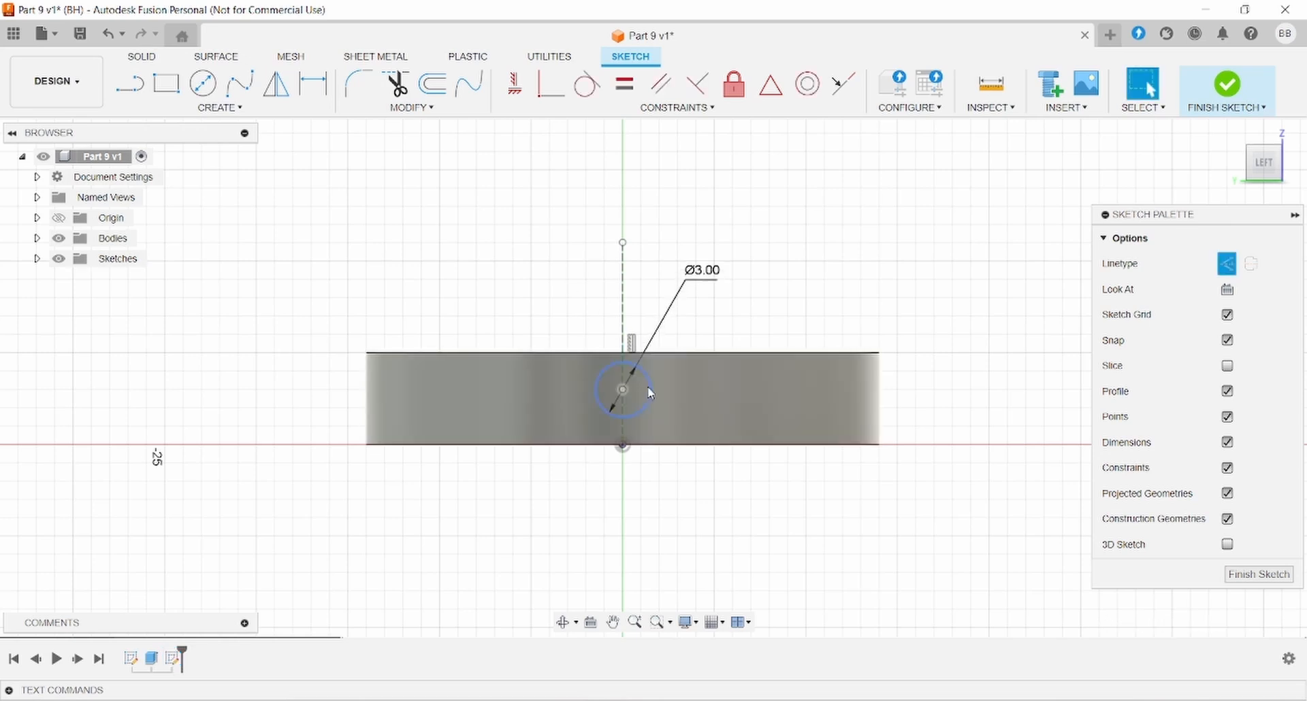
pyautogui.click(649, 393)
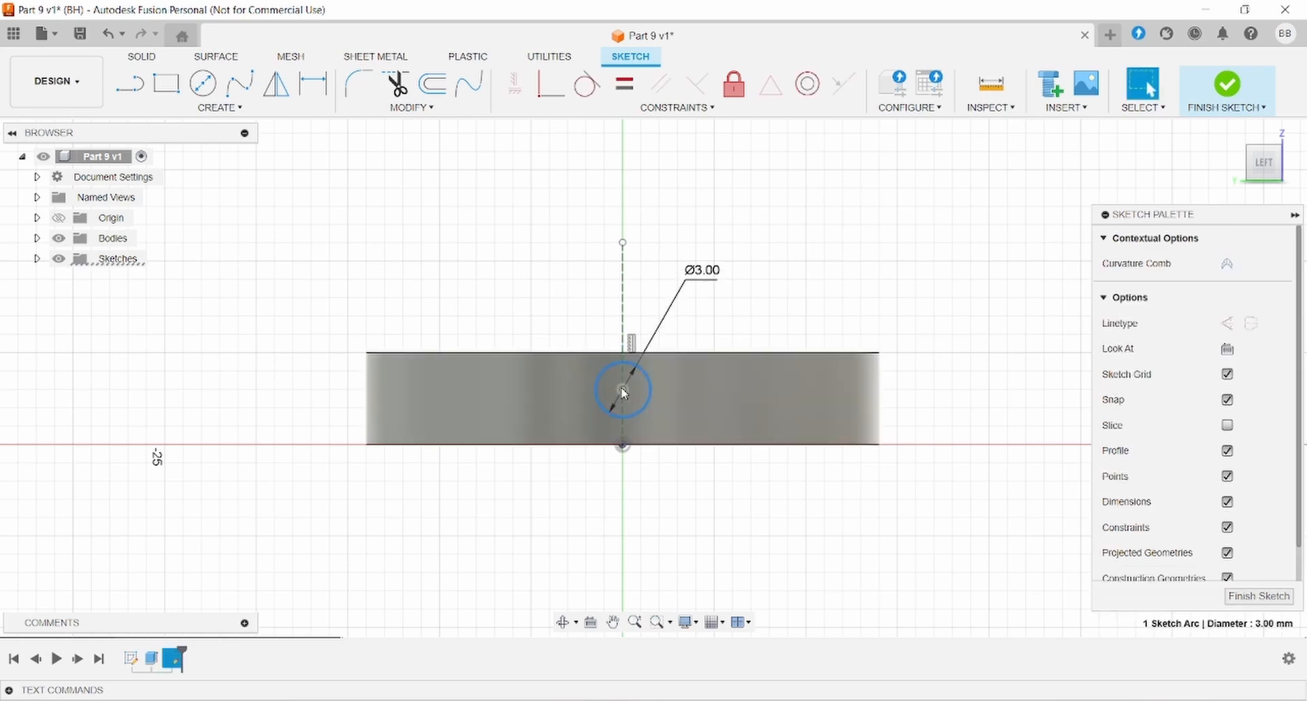
pyautogui.moveTo(620, 389)
pyautogui.mouseDown()
pyautogui.moveTo(627, 410)
pyautogui.moveTo(623, 391)
pyautogui.mouseUp()
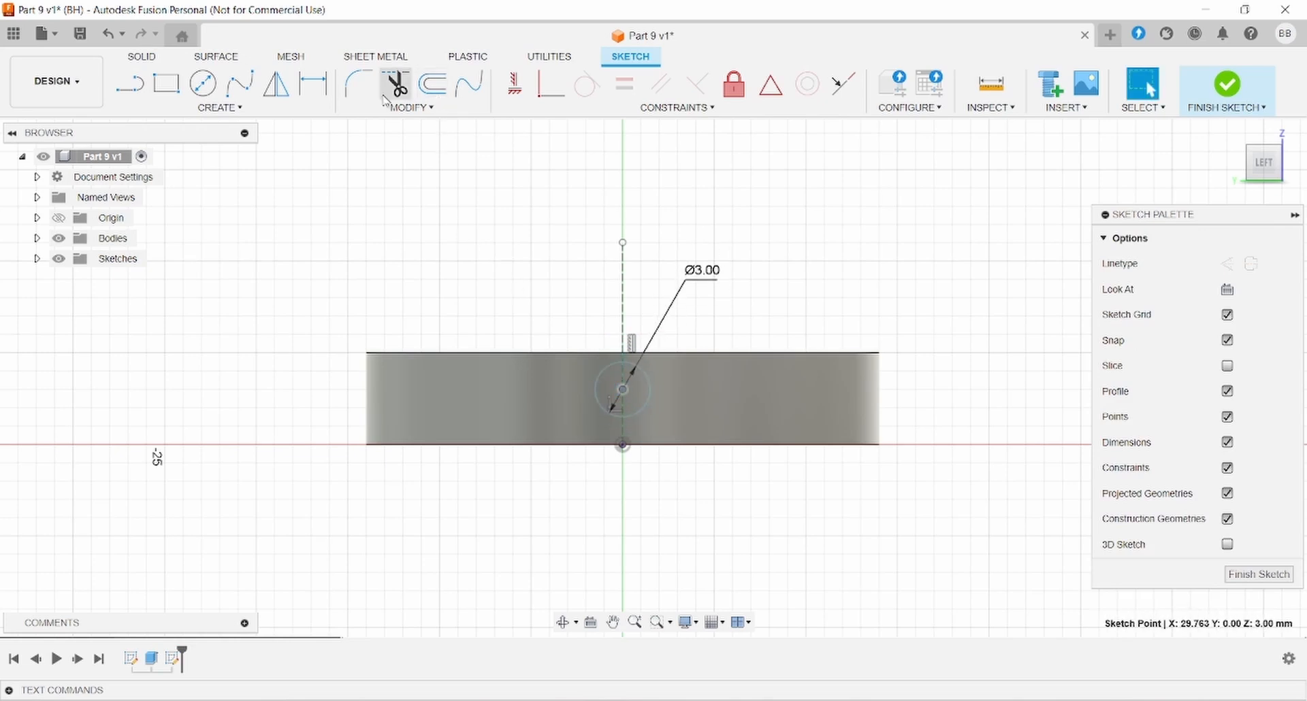
# Dimension the vertical distance between the circle's centre and the sketch origin at 2.5 mm
pyautogui.click(313, 84)
pyautogui.click(621, 391)
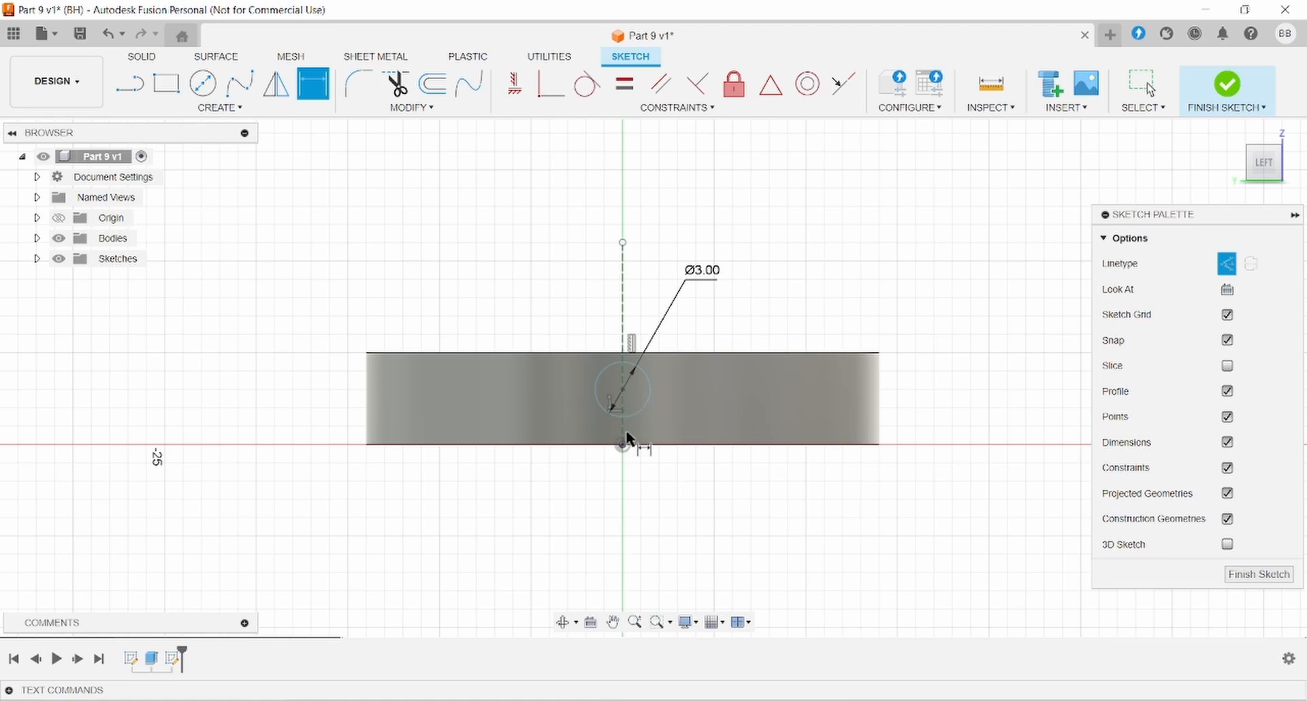
pyautogui.click(622, 446)
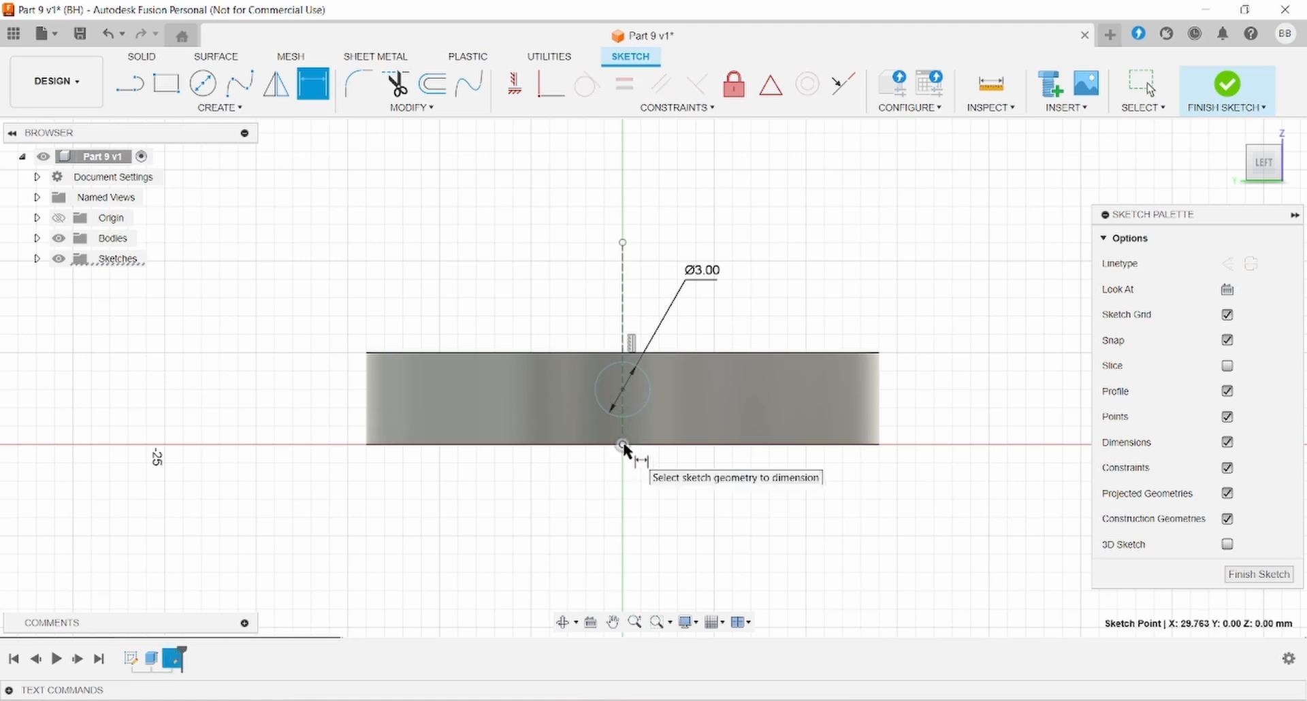
pyautogui.click(622, 390)
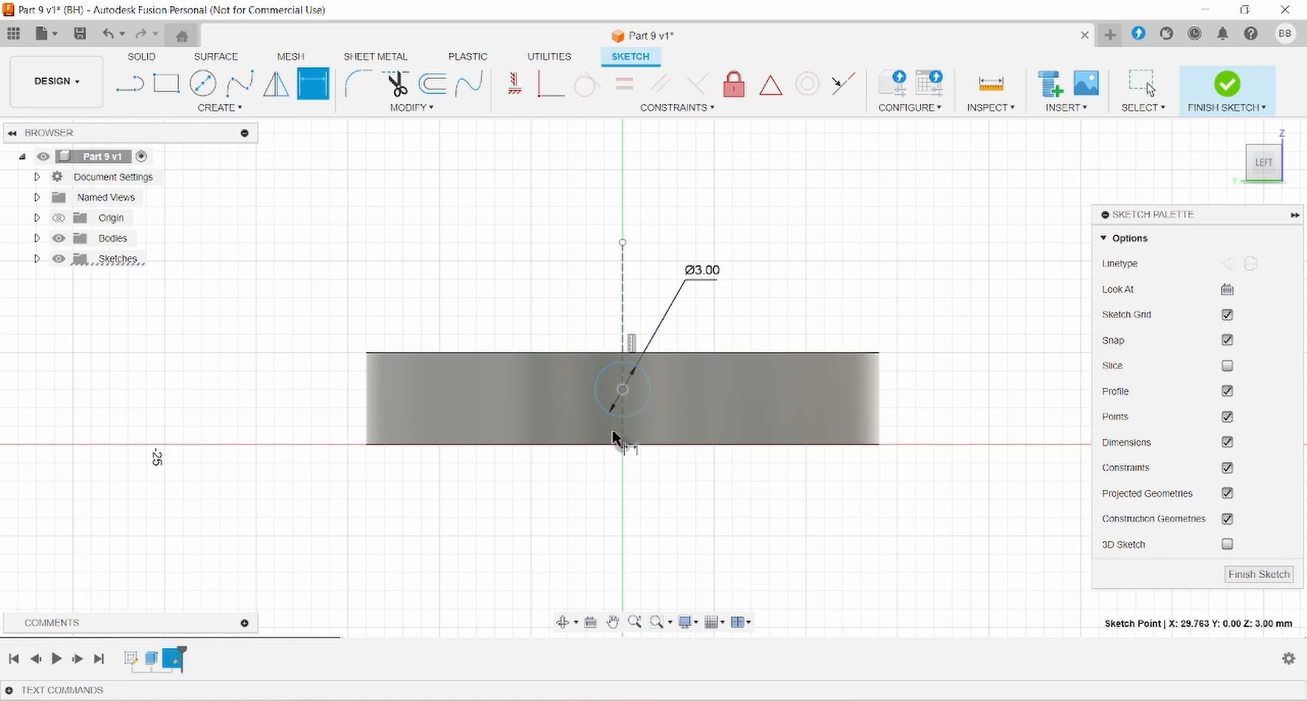
pyautogui.keyDown('shift'); pyautogui.click(621, 445); pyautogui.keyUp('shift')
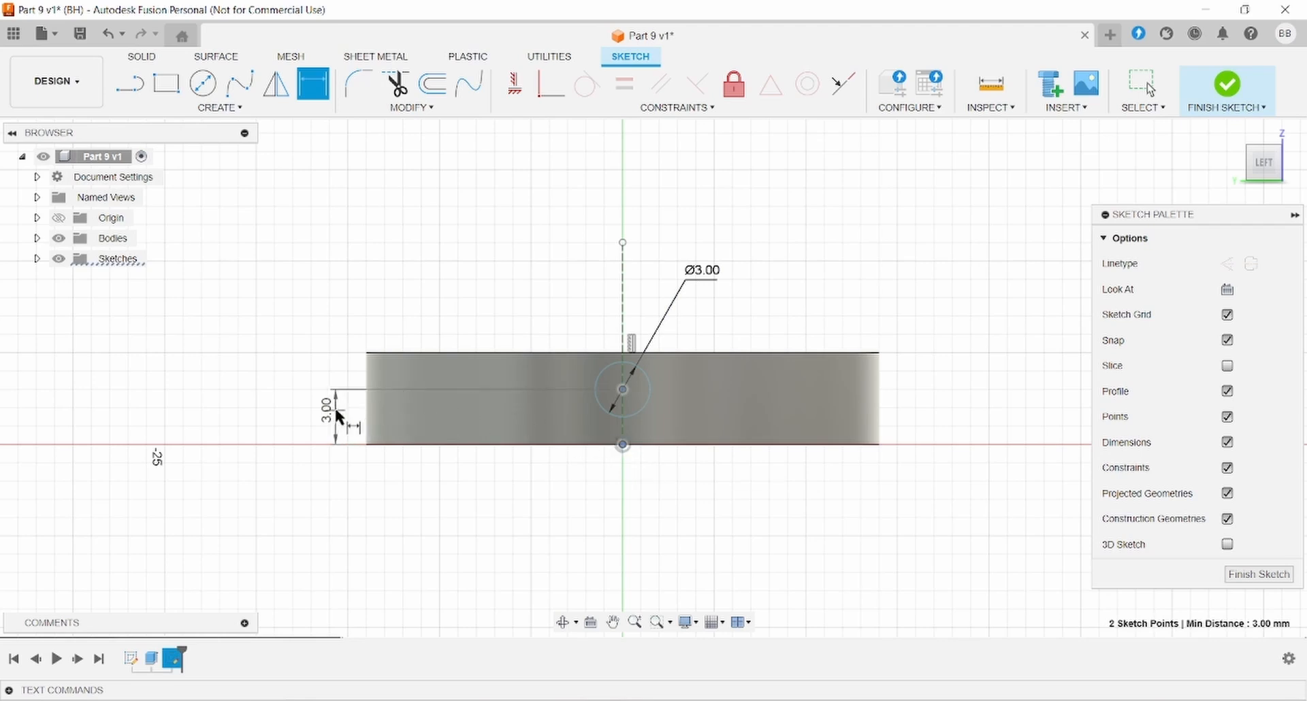
pyautogui.click(335, 410)
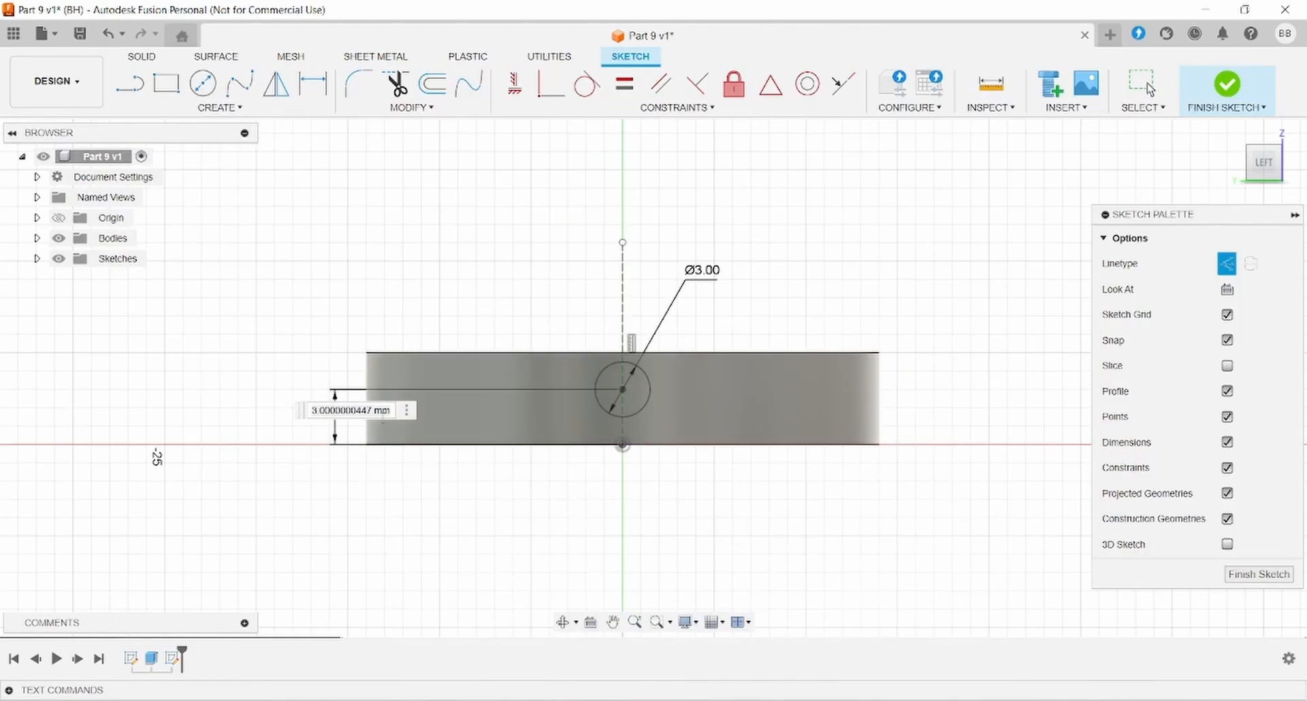
pyautogui.write('2')
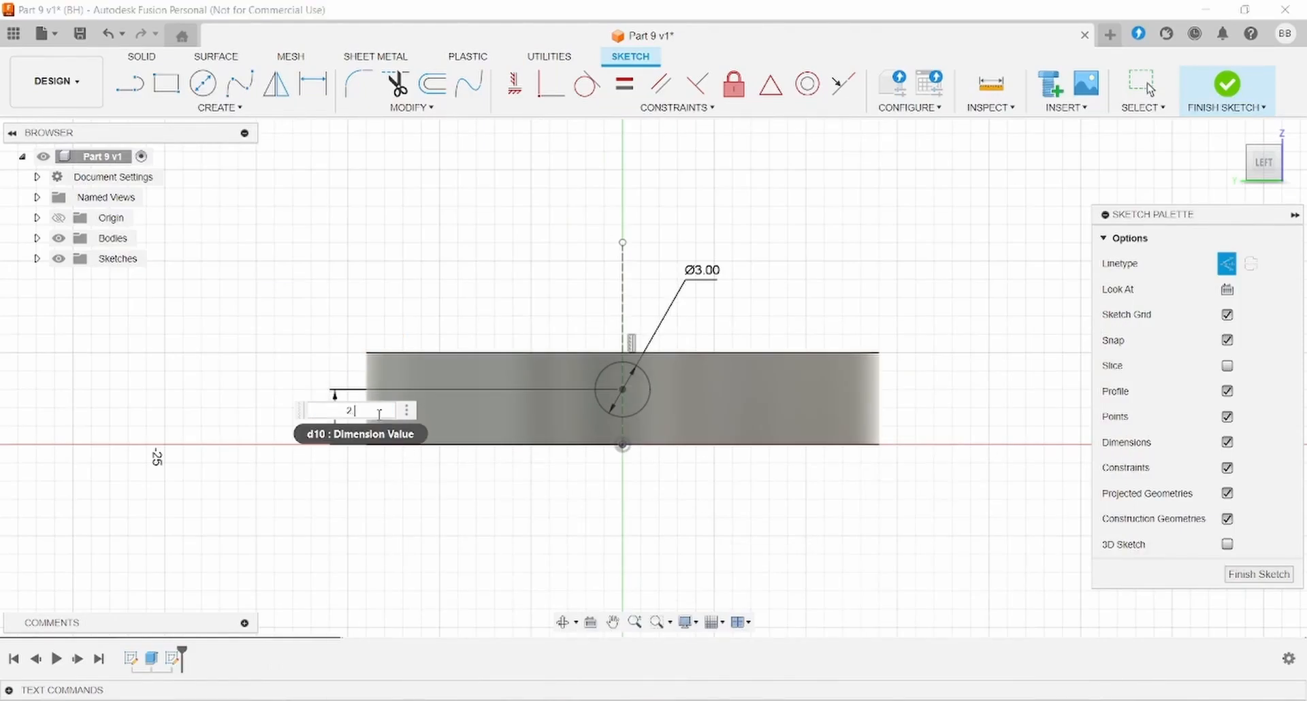
pyautogui.write('.5')
pyautogui.press('Return')
pyautogui.press('Escape')
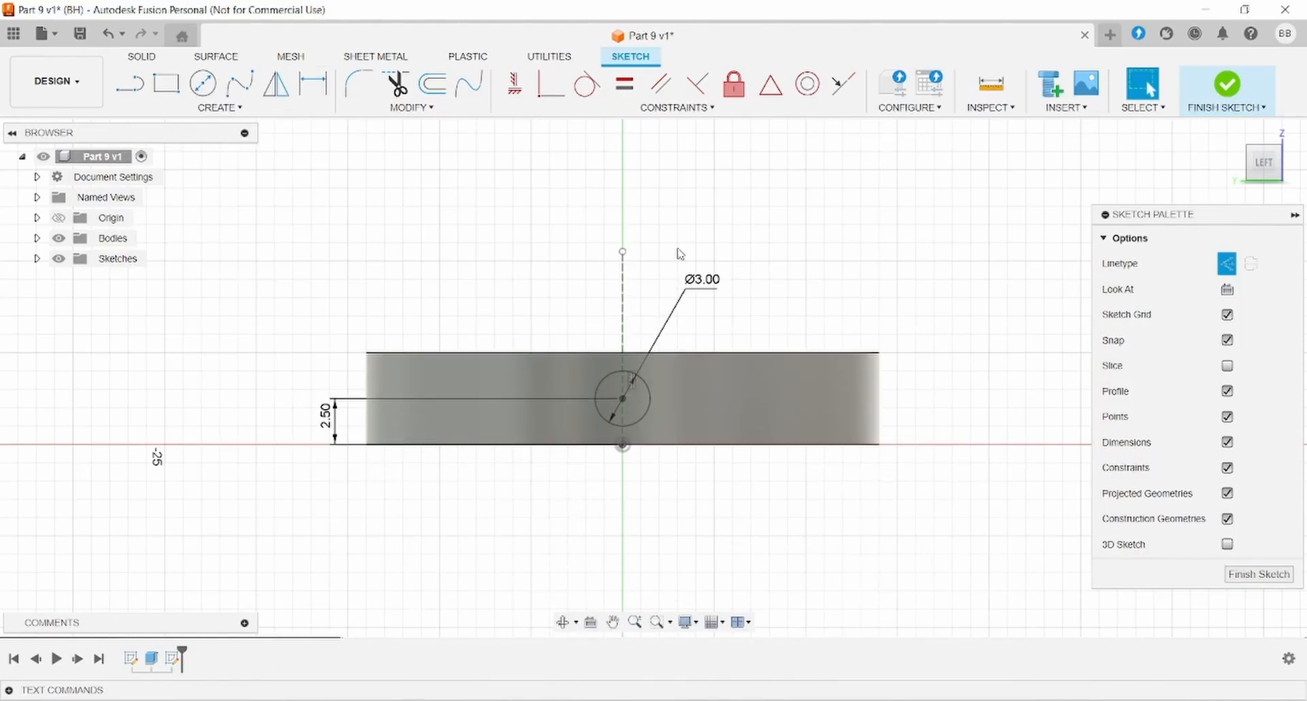
# Extrude the 3 mm circle with extent To Object up to the large ring's outer face, using the Join operation
pyautogui.click(142, 56)
pyautogui.click(166, 83)
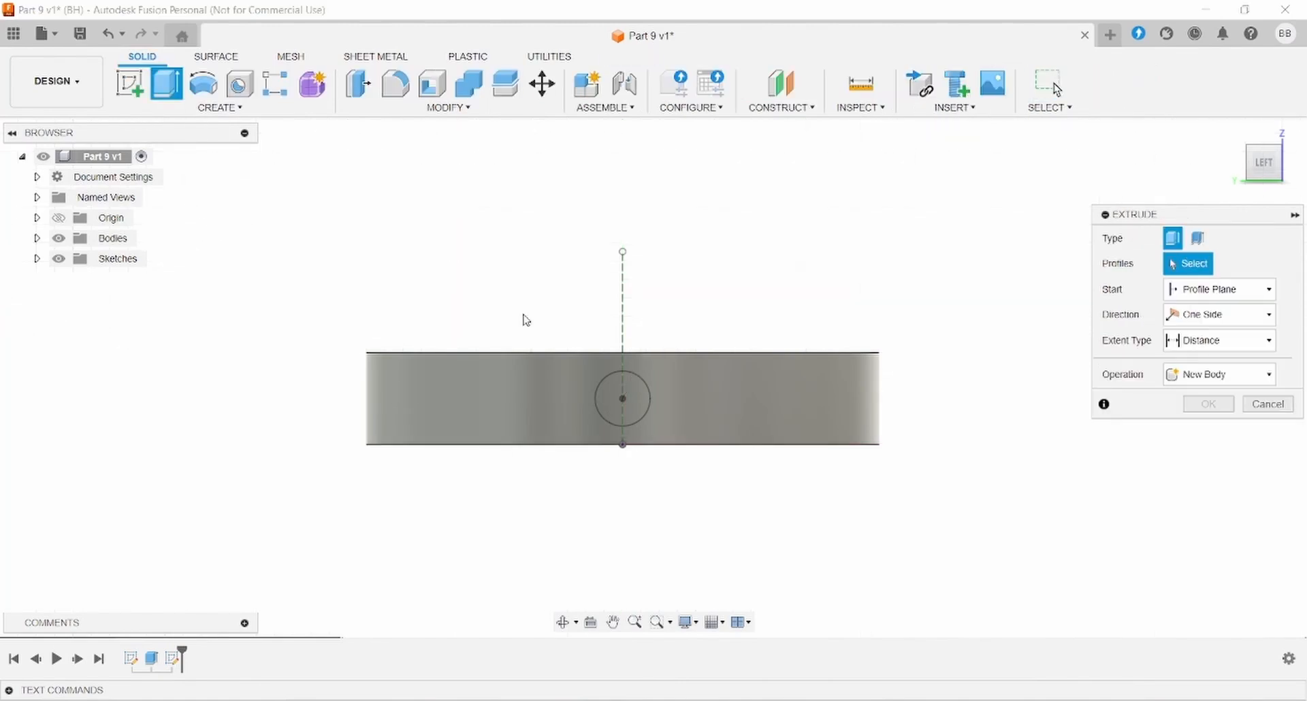
pyautogui.click(620, 396)
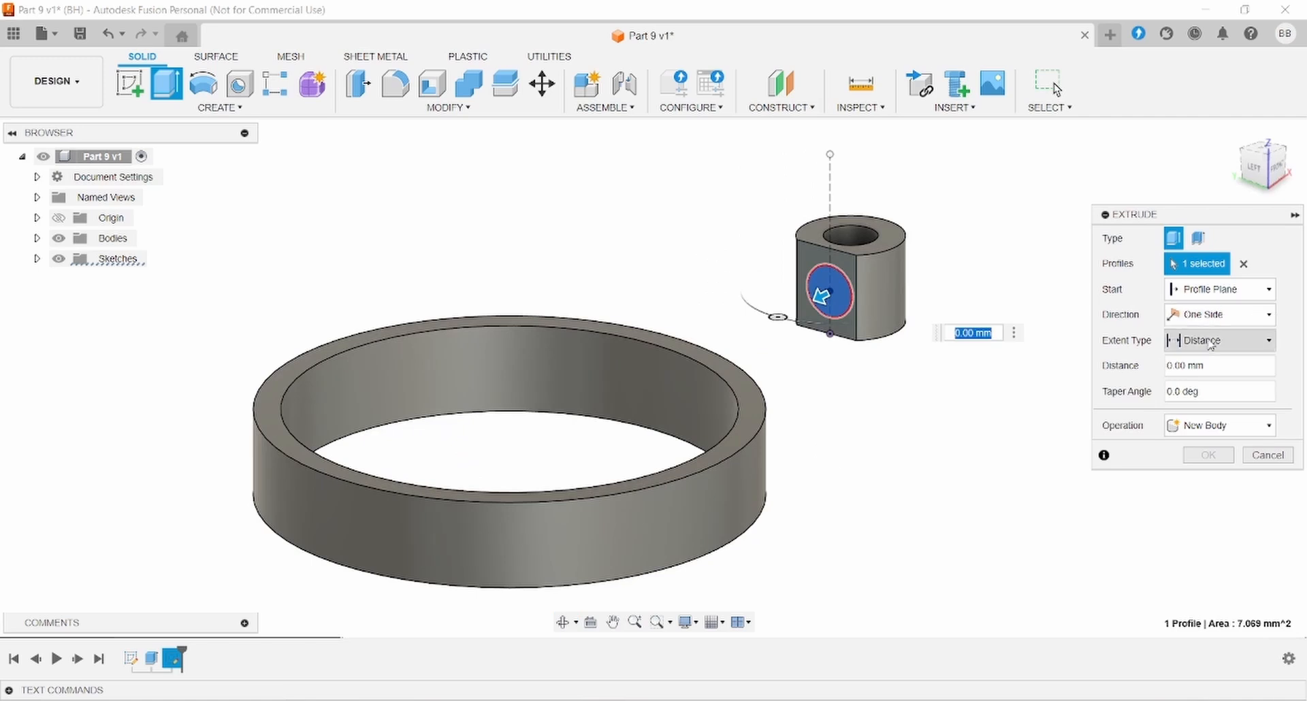
pyautogui.click(1212, 340)
pyautogui.click(1208, 376)
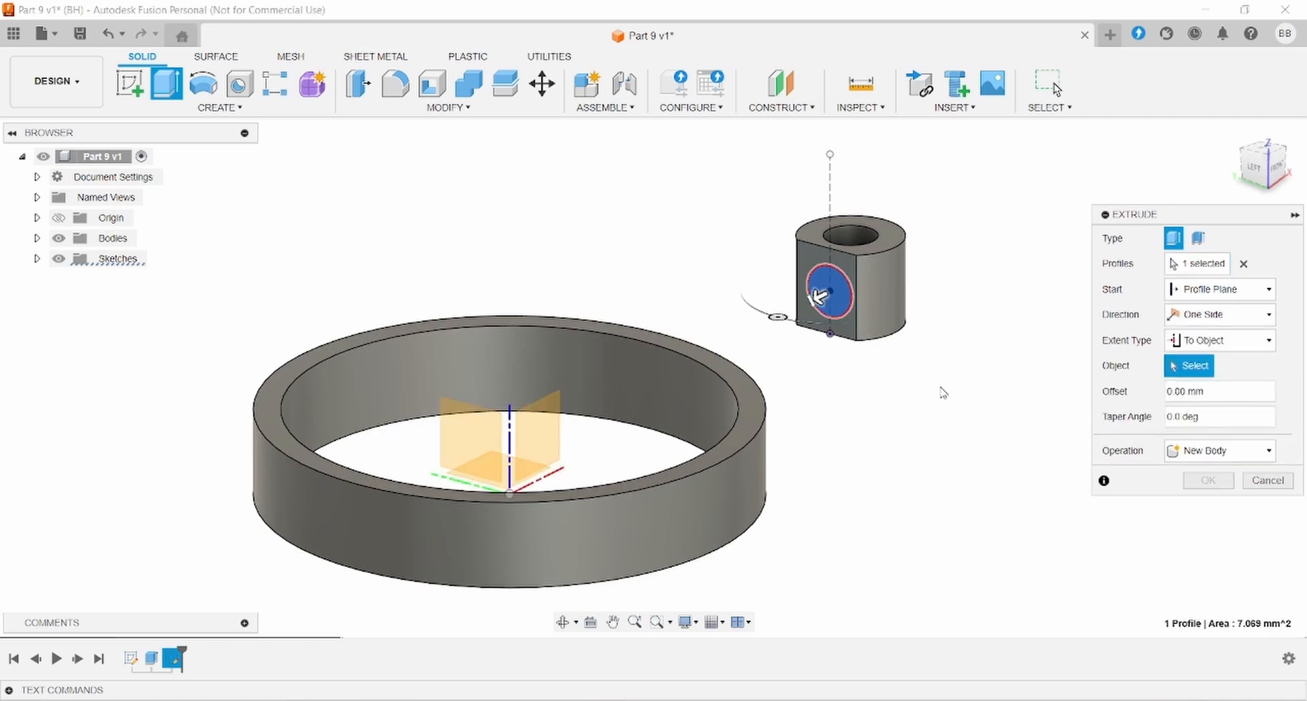
pyautogui.keyDown('shift'); pyautogui.moveTo(934, 382); pyautogui.dragTo(866, 383, button='middle'); pyautogui.keyUp('shift')
pyautogui.click(711, 403)
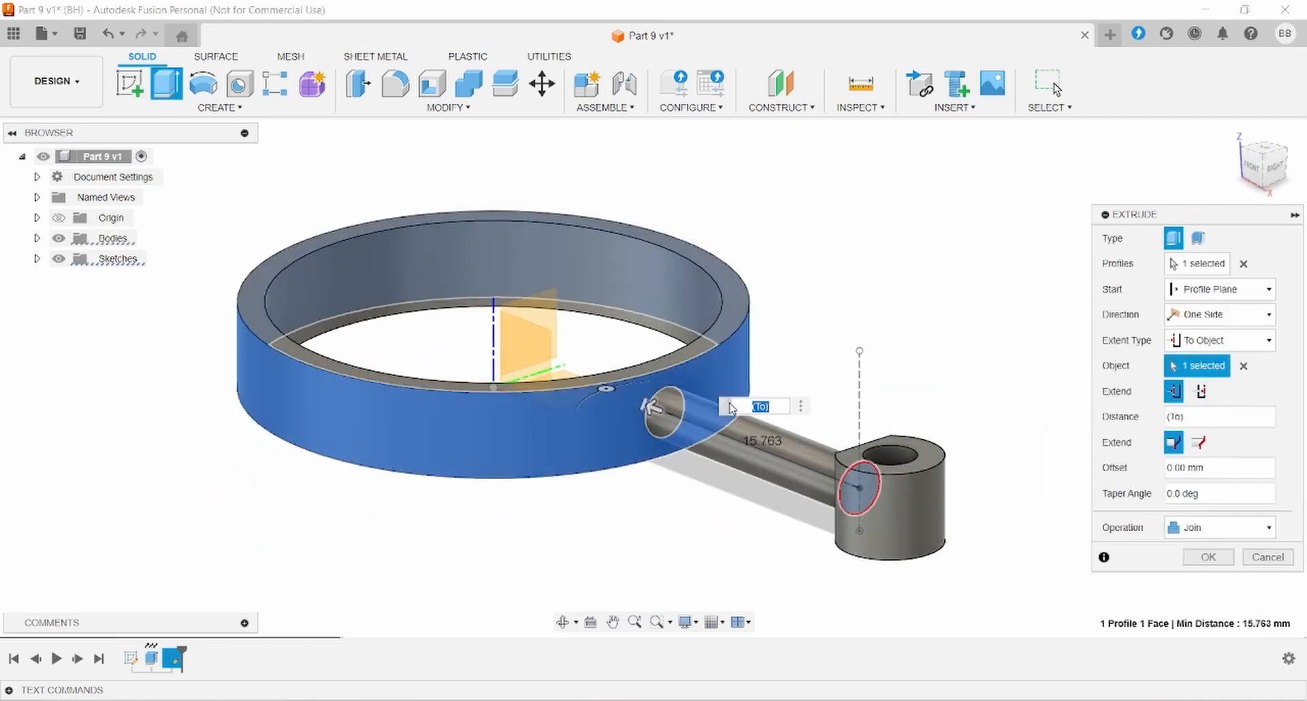
pyautogui.click(1208, 557)
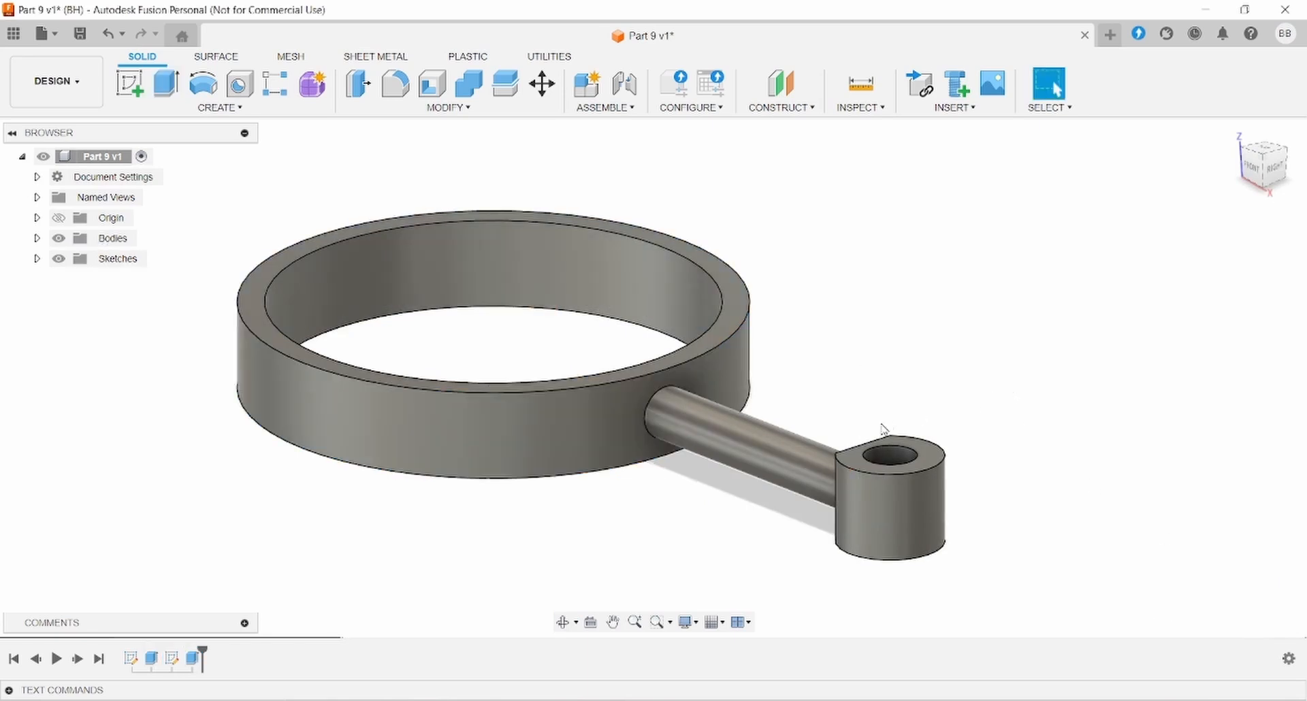
# Edit the whole part's Steel - Satin appearance and change its colour to a muted violet-blue, RGB 108, 100, 167
pyautogui.keyDown('shift'); pyautogui.moveTo(883, 429); pyautogui.dragTo(689, 645, button='middle'); pyautogui.keyUp('shift')
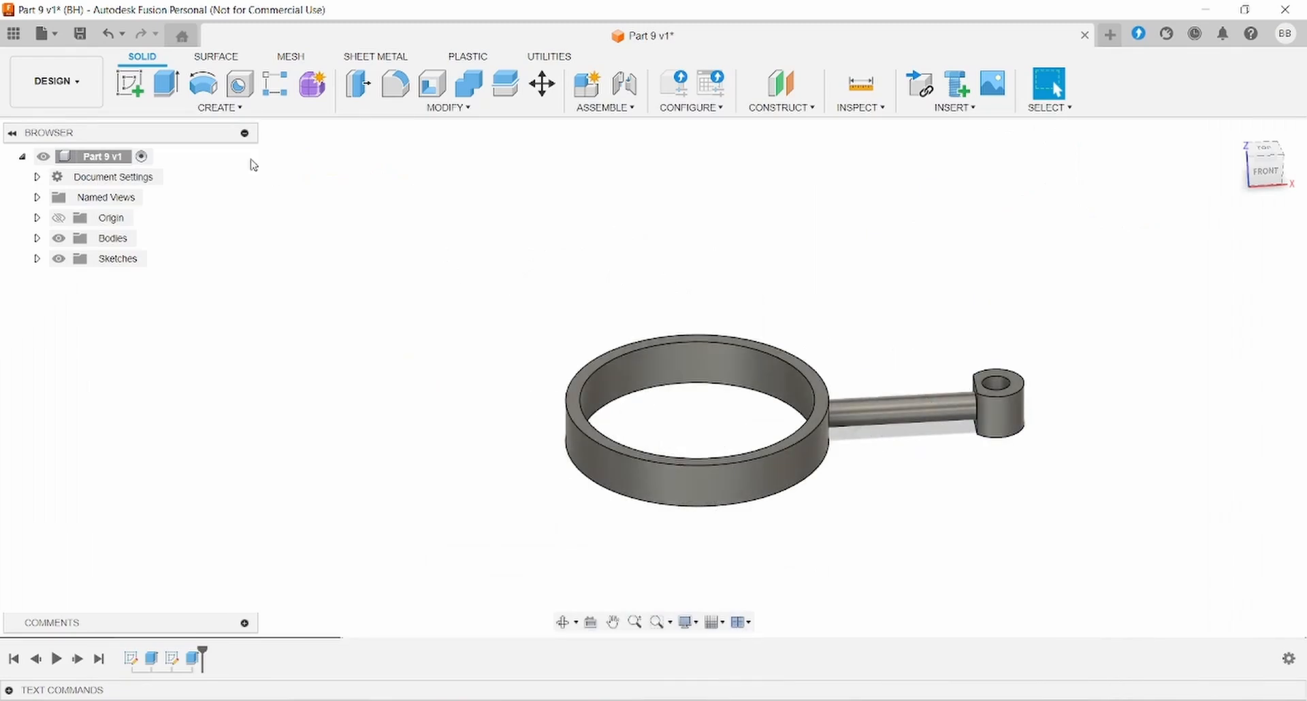
pyautogui.rightClick(107, 158)
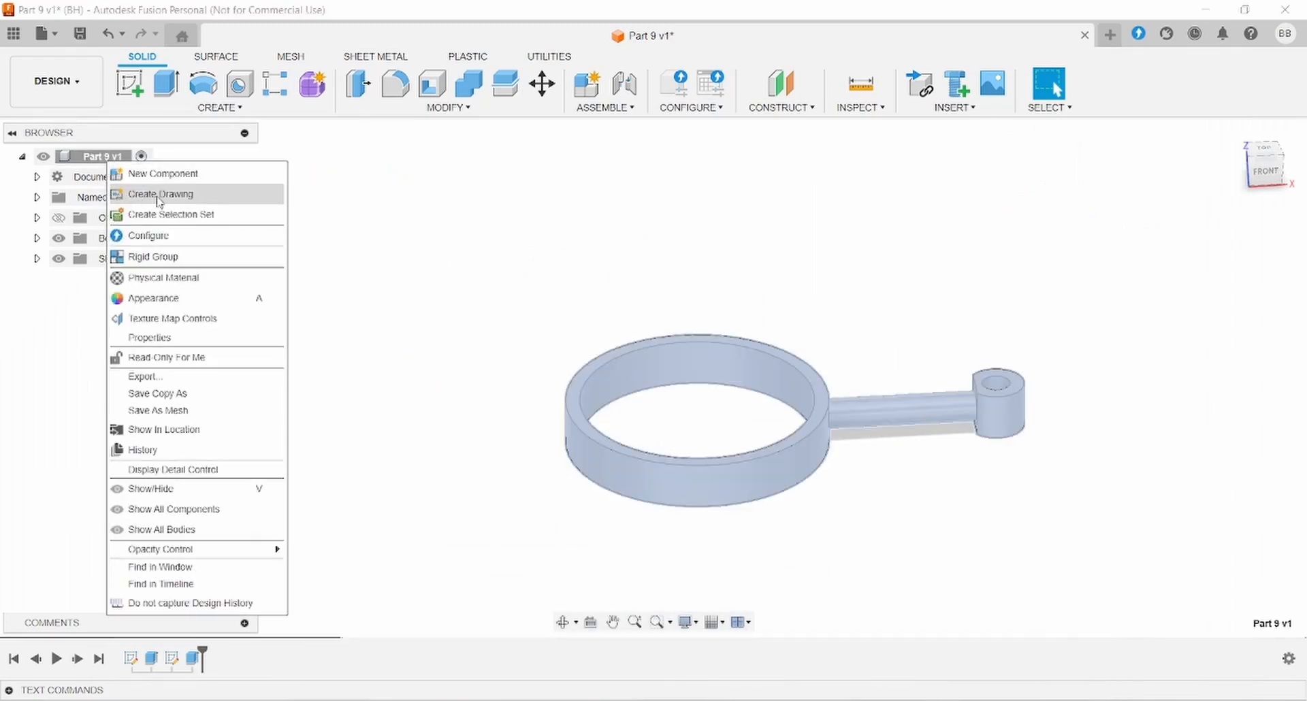
pyautogui.click(166, 298)
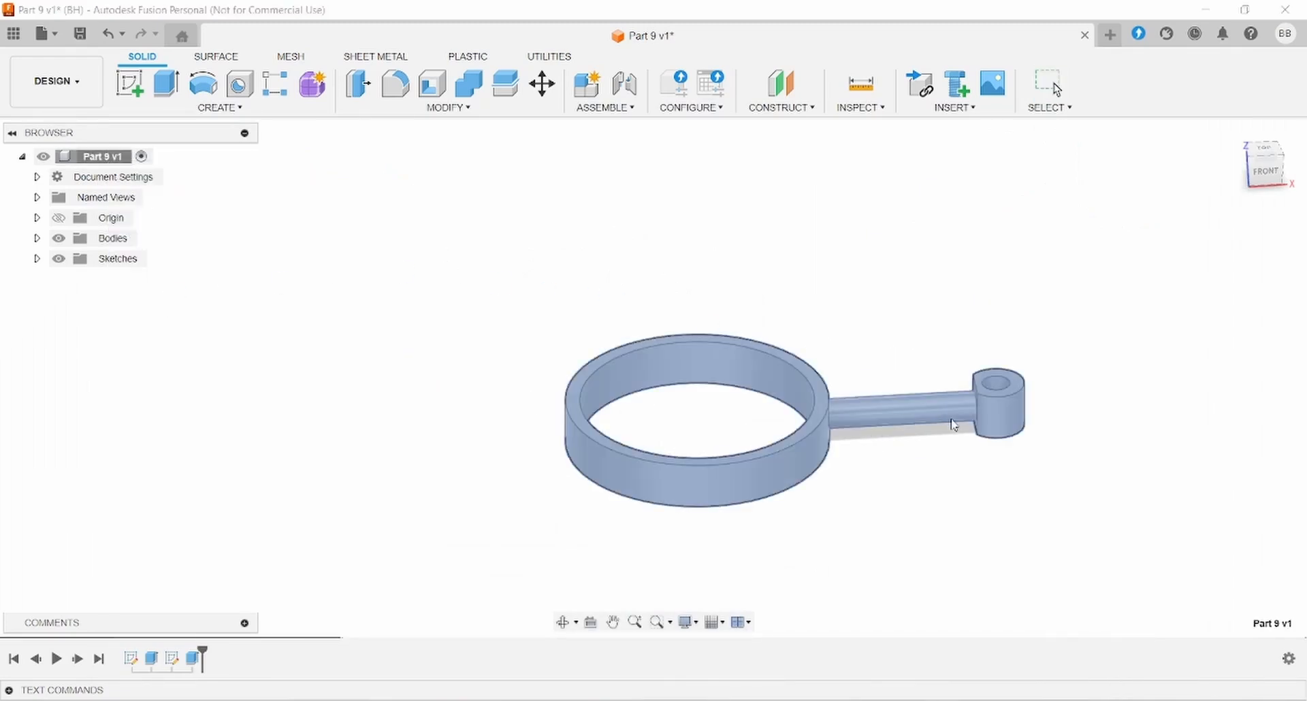
pyautogui.rightClick(974, 358)
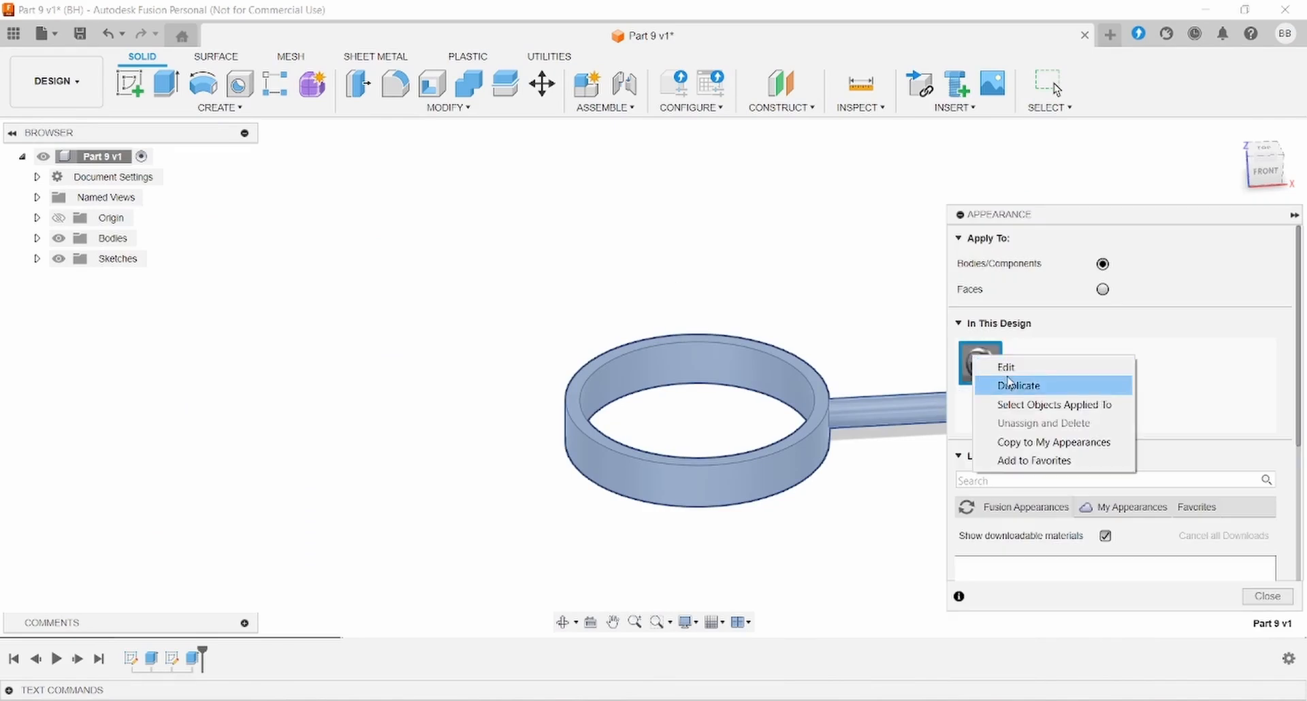
pyautogui.click(1007, 367)
pyautogui.click(827, 292)
pyautogui.click(808, 289)
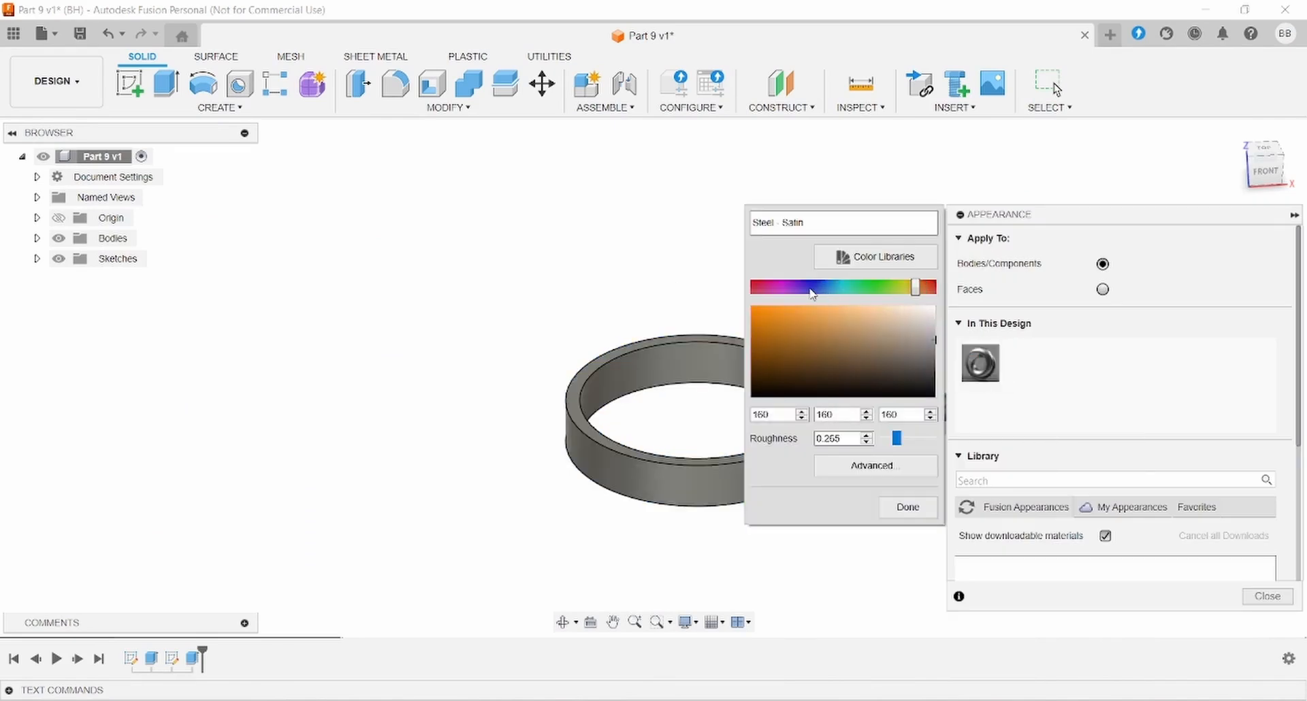
pyautogui.click(808, 288)
pyautogui.moveTo(855, 292)
pyautogui.mouseDown()
pyautogui.moveTo(807, 289)
pyautogui.moveTo(828, 319)
pyautogui.moveTo(892, 321)
pyautogui.moveTo(862, 340)
pyautogui.mouseUp()
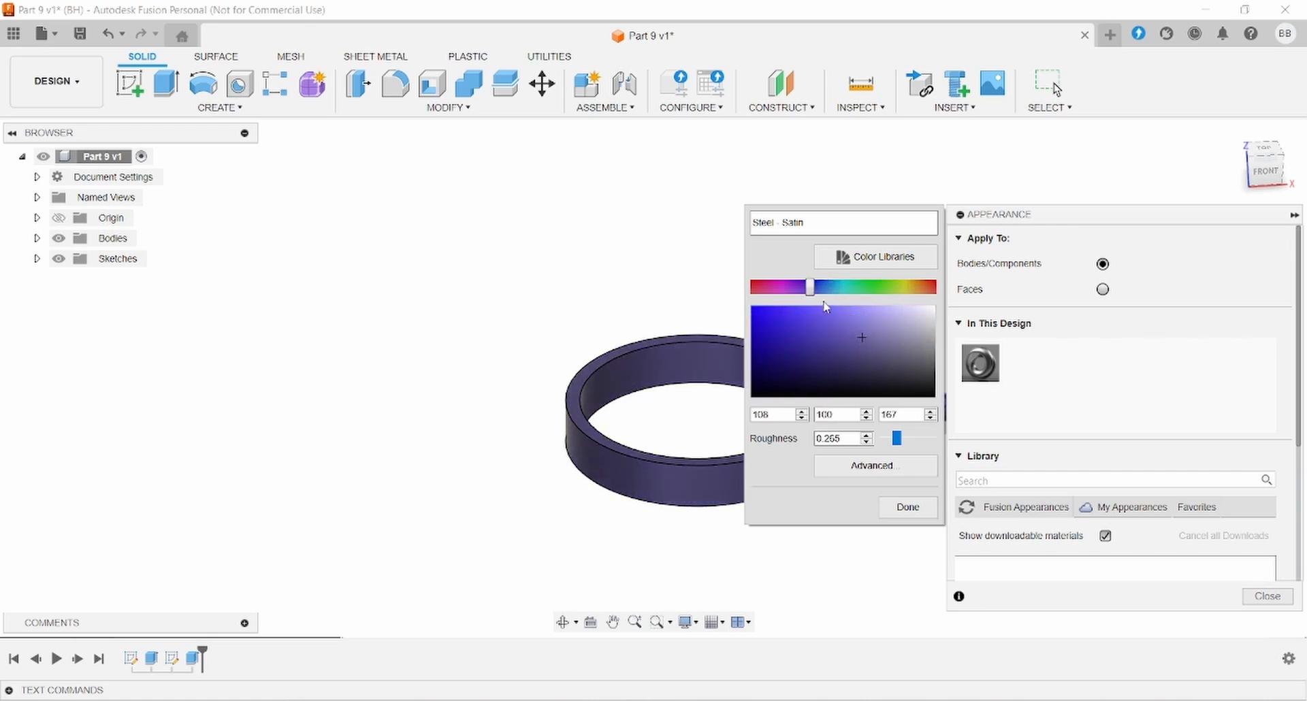
# Shift the Steel - Satin colour to a brighter cyan-blue and close the appearance settings
pyautogui.moveTo(814, 288); pyautogui.dragTo(833, 289)
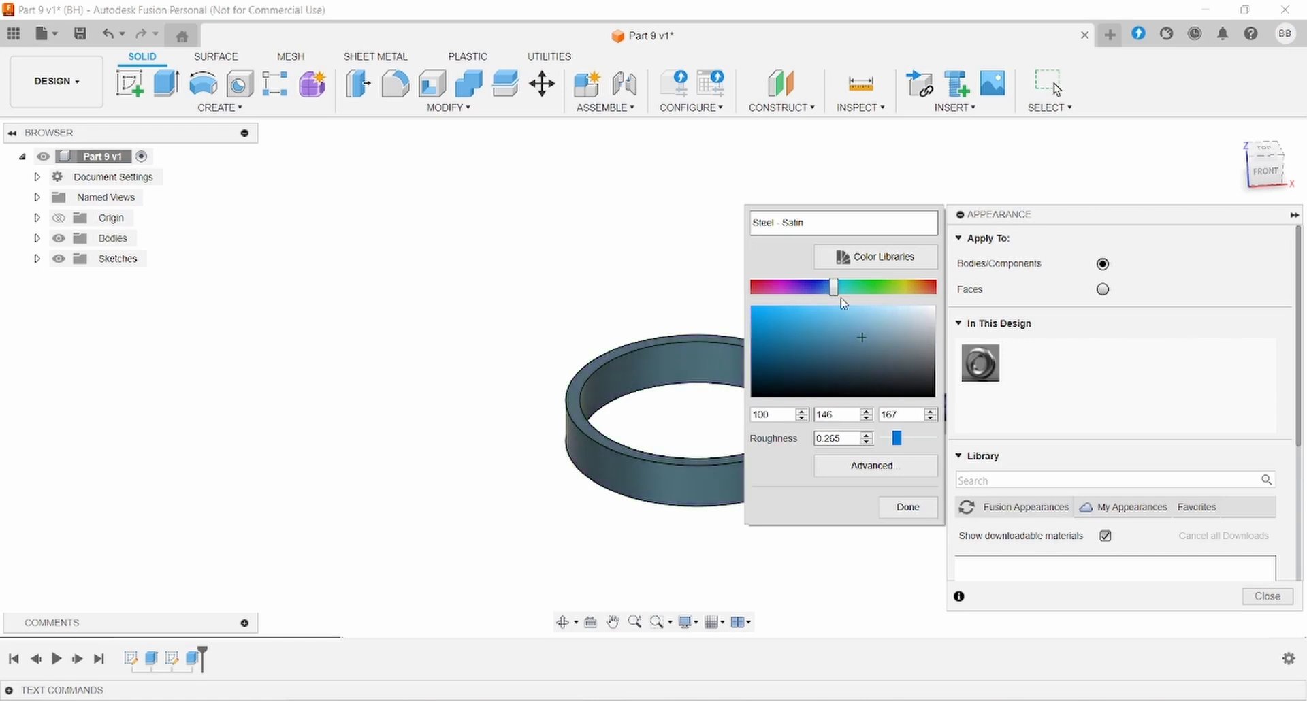
pyautogui.moveTo(862, 338)
pyautogui.mouseDown()
pyautogui.moveTo(881, 316)
pyautogui.moveTo(862, 318)
pyautogui.mouseUp()
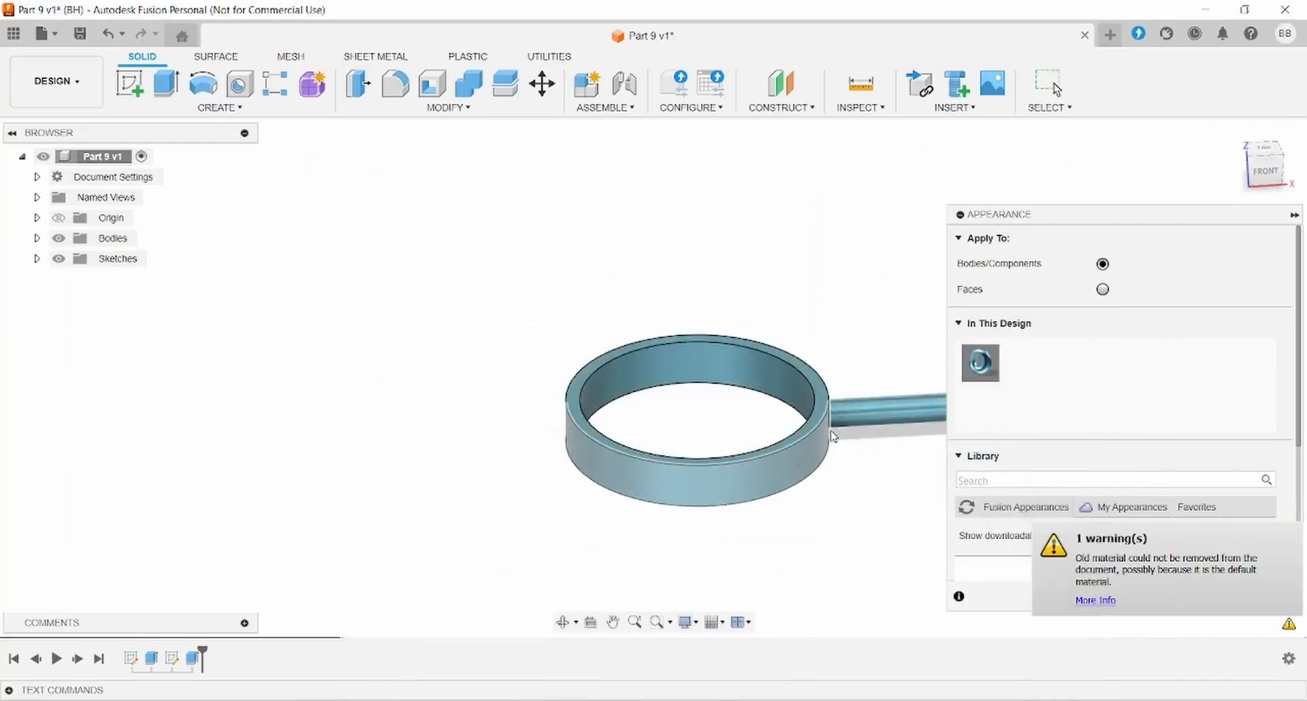
pyautogui.scroll(-4, 825, 460)
pyautogui.scroll(3, 919, 427)
pyautogui.scroll(-3, 919, 427)
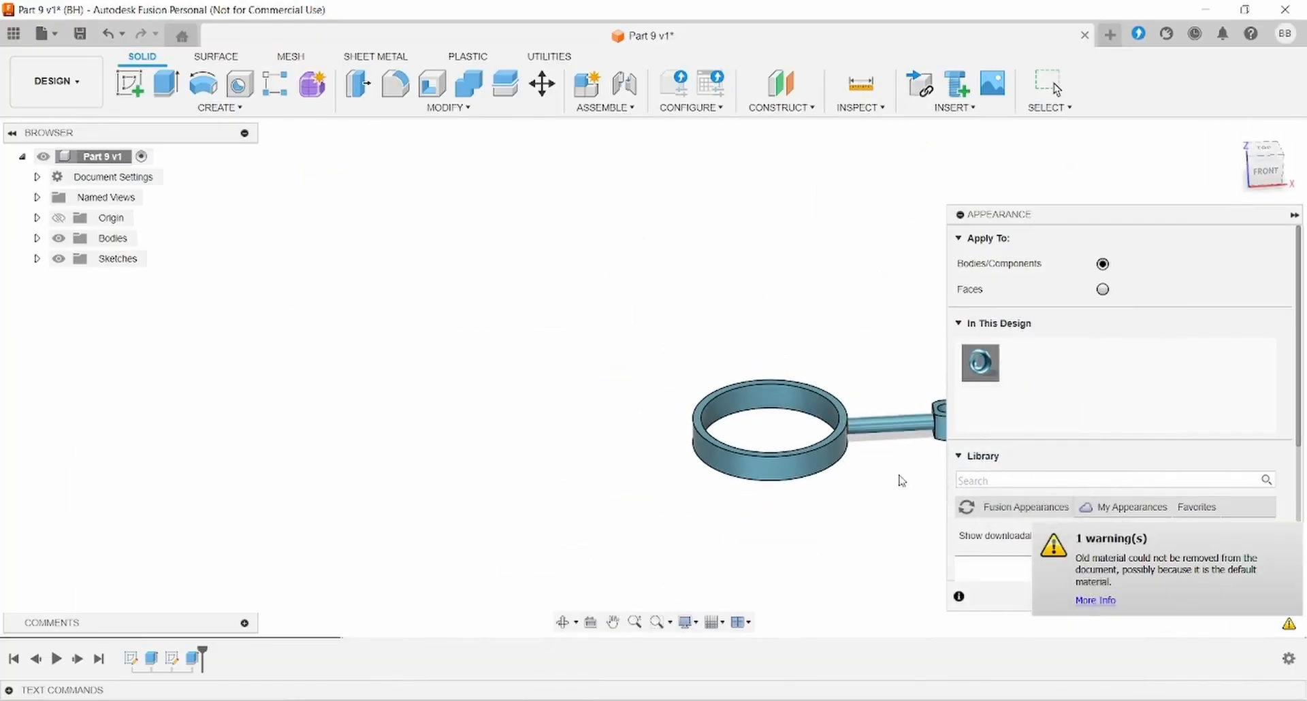
pyautogui.moveTo(896, 476); pyautogui.dragTo(791, 472, button='middle')
pyautogui.scroll(4, 783, 463)
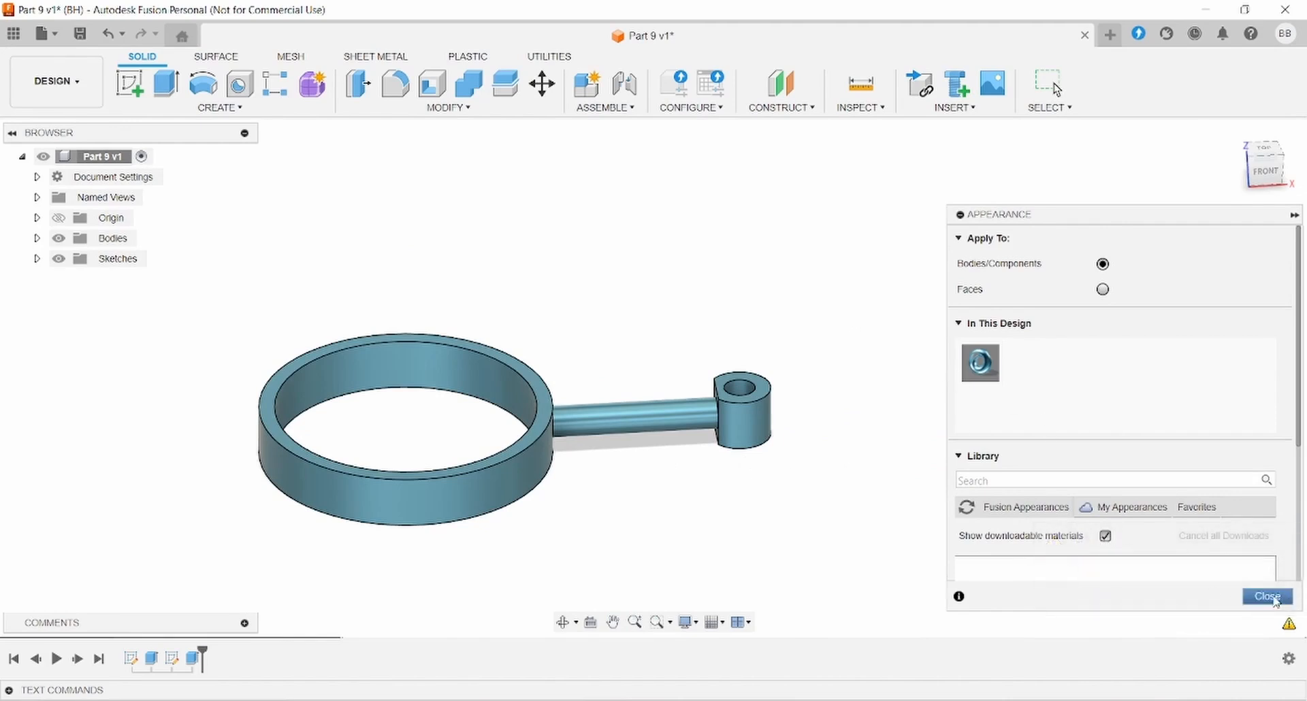
pyautogui.click(1270, 597)
pyautogui.moveTo(797, 500); pyautogui.dragTo(318, 508)
pyautogui.press('Escape')
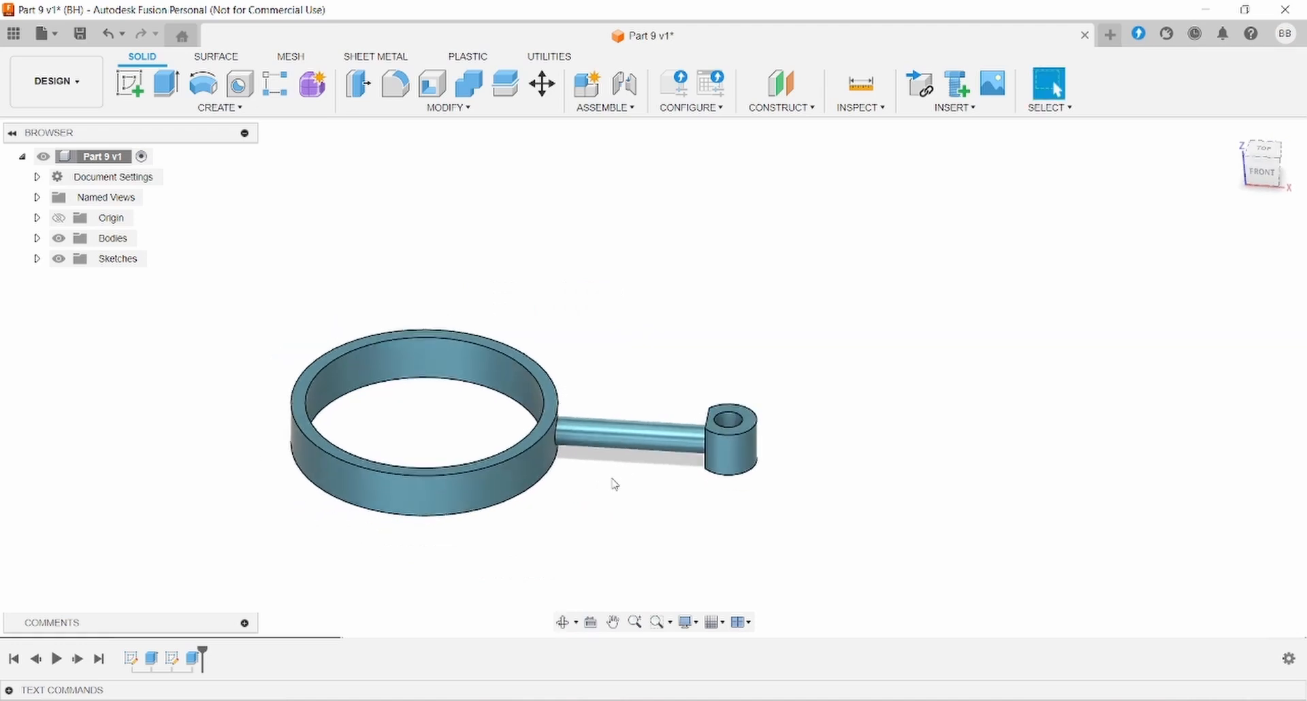
pyautogui.scroll(3, 378, 484)
pyautogui.keyDown('shift'); pyautogui.moveTo(446, 481); pyautogui.dragTo(489, 501, button='middle'); pyautogui.keyUp('shift')
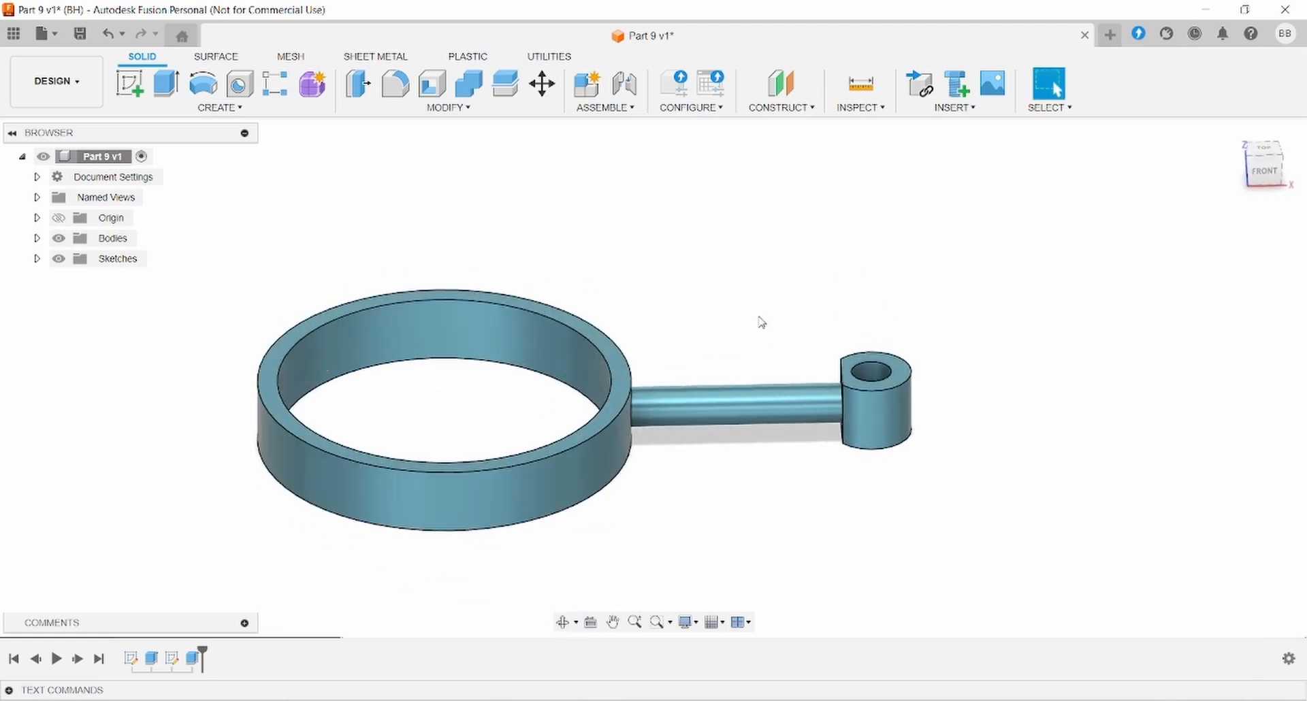